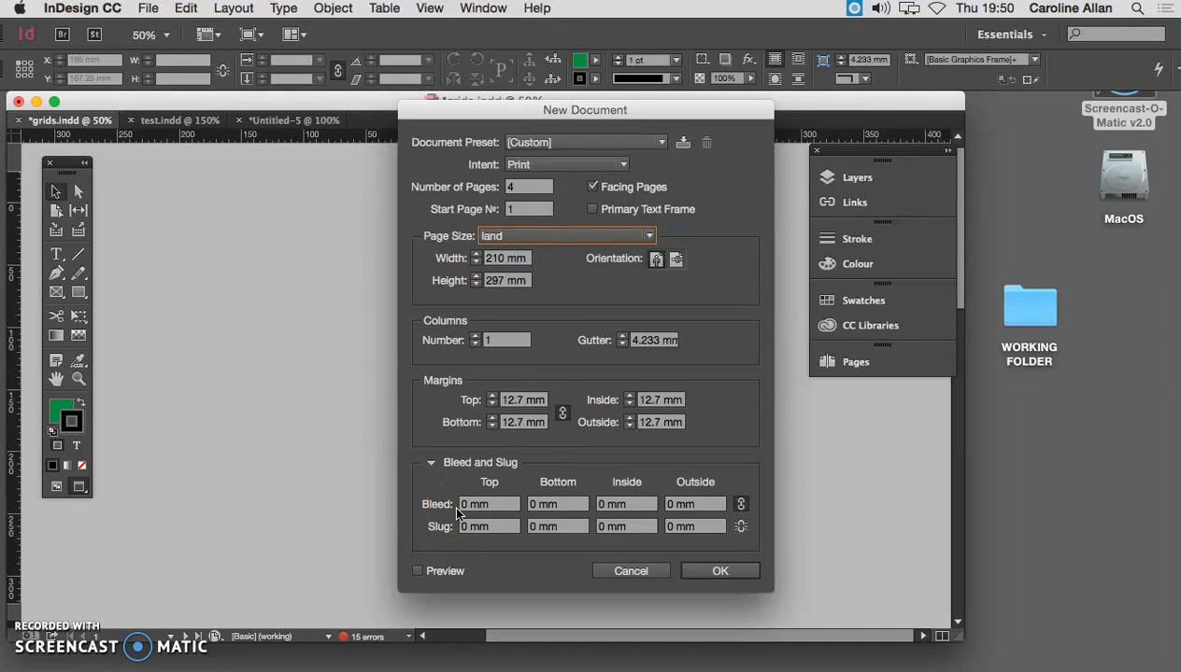
- Create a four-page, 210 × 297 mm portrait print document with facing pages, 12.7 mm margins and no bleed
{"action": "left_click", "coordinate": [749, 571]}
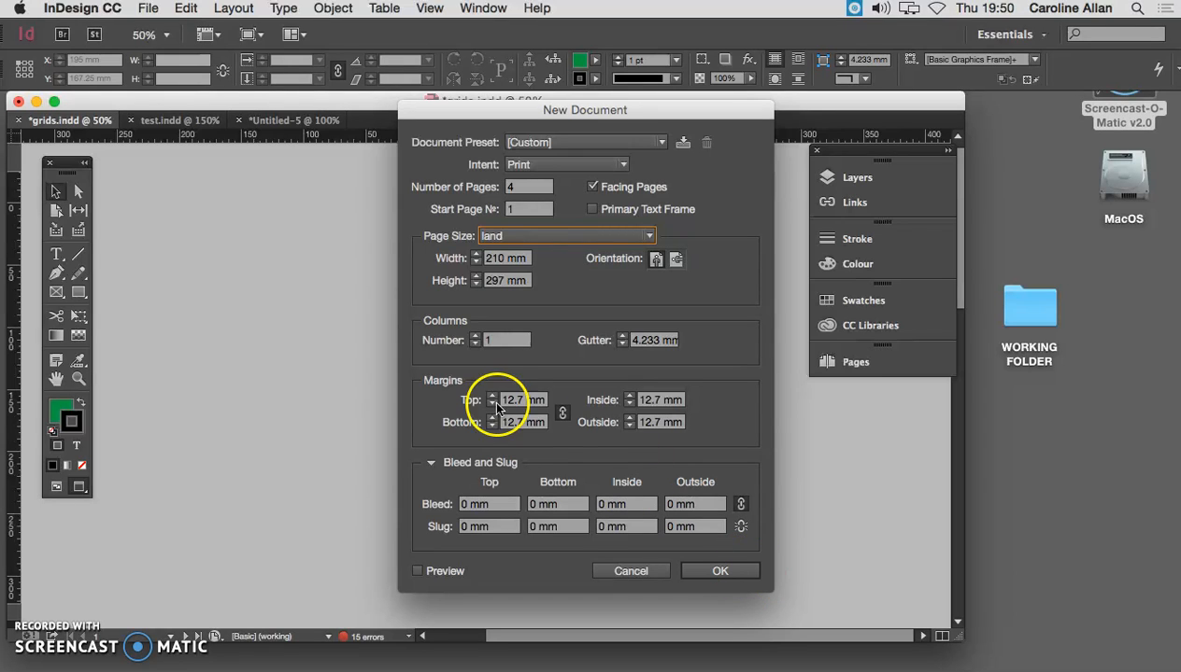
{"action": "left_click", "coordinate": [719, 574]}
{"action": "left_click", "coordinate": [721, 574]}
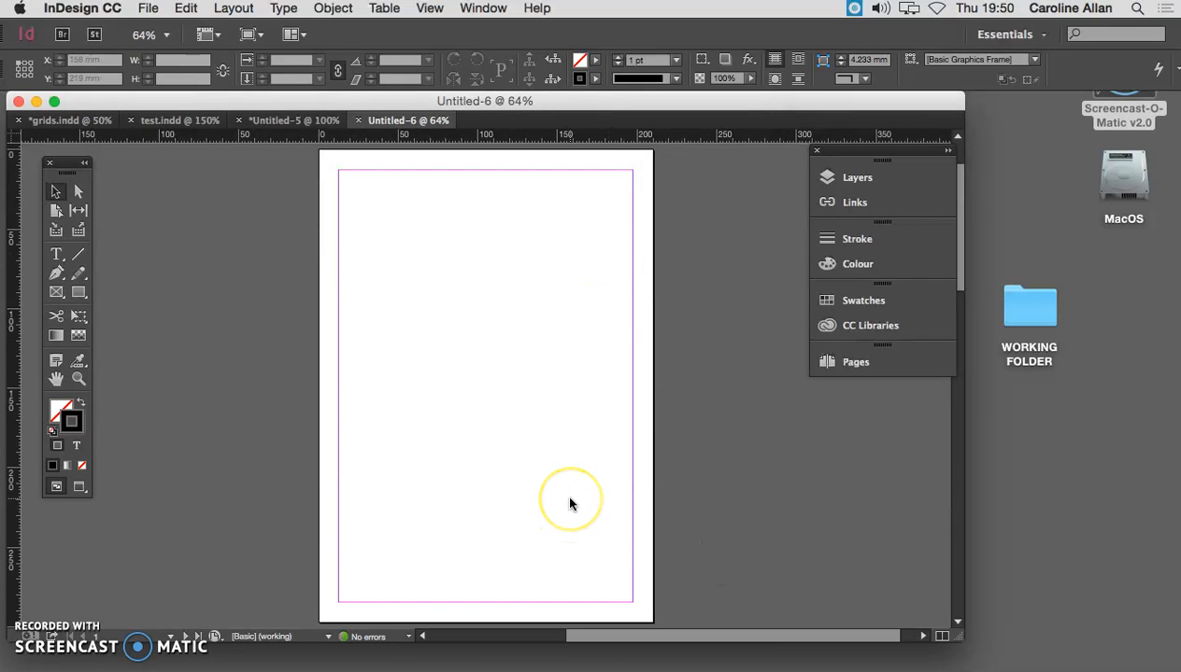
- Look through the page spreads of the new document
{"action": "key", "text": "super+minus"}
{"action": "key", "text": "super+minus"}
{"action": "scroll", "coordinate": [572, 406], "scroll_direction": "down", "scroll_amount": 2}
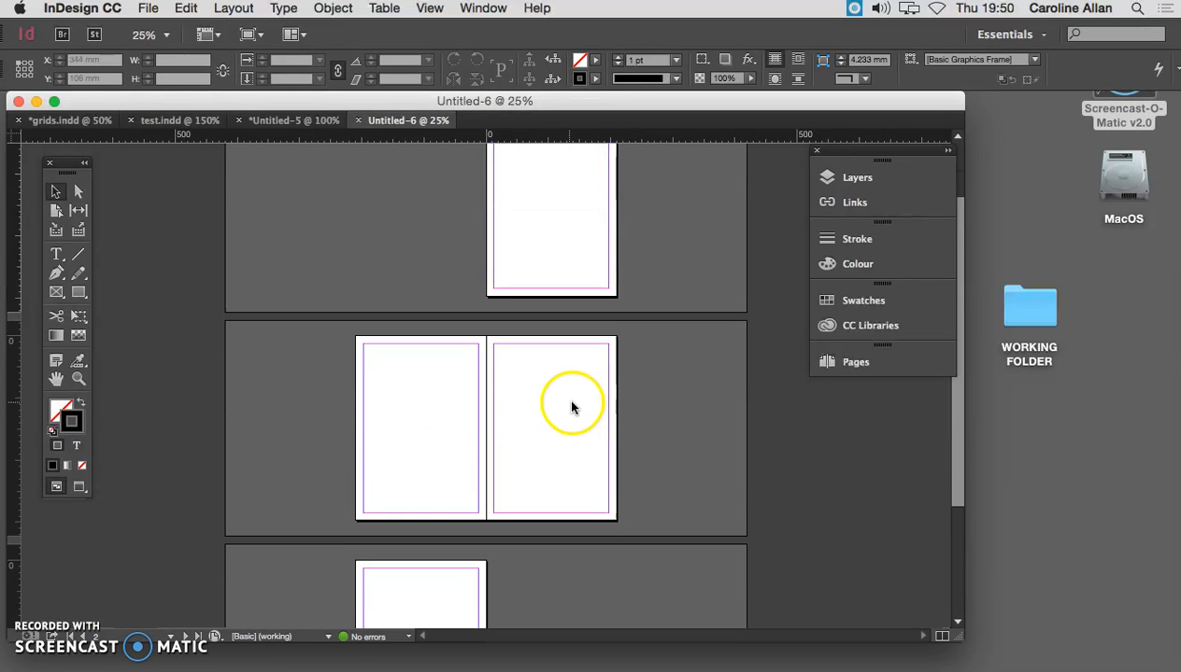
{"action": "scroll", "coordinate": [571, 406], "scroll_direction": "down", "scroll_amount": 4}
{"action": "scroll", "coordinate": [593, 405], "scroll_direction": "up", "scroll_amount": 6}
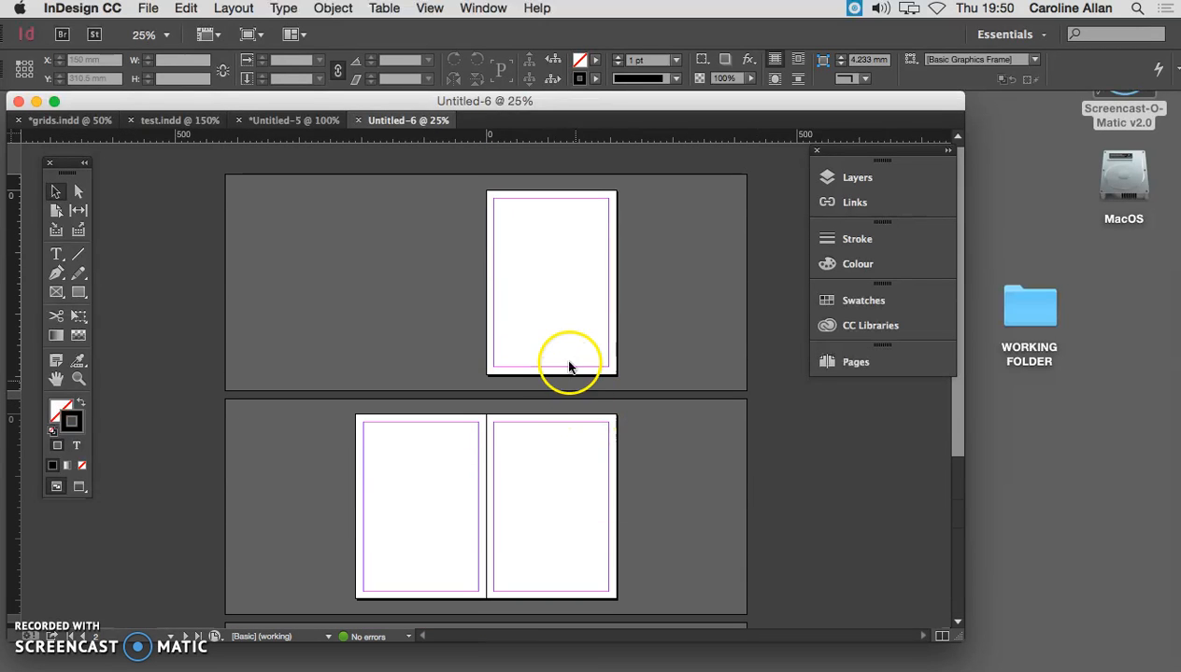
{"action": "key", "text": "super+equal"}
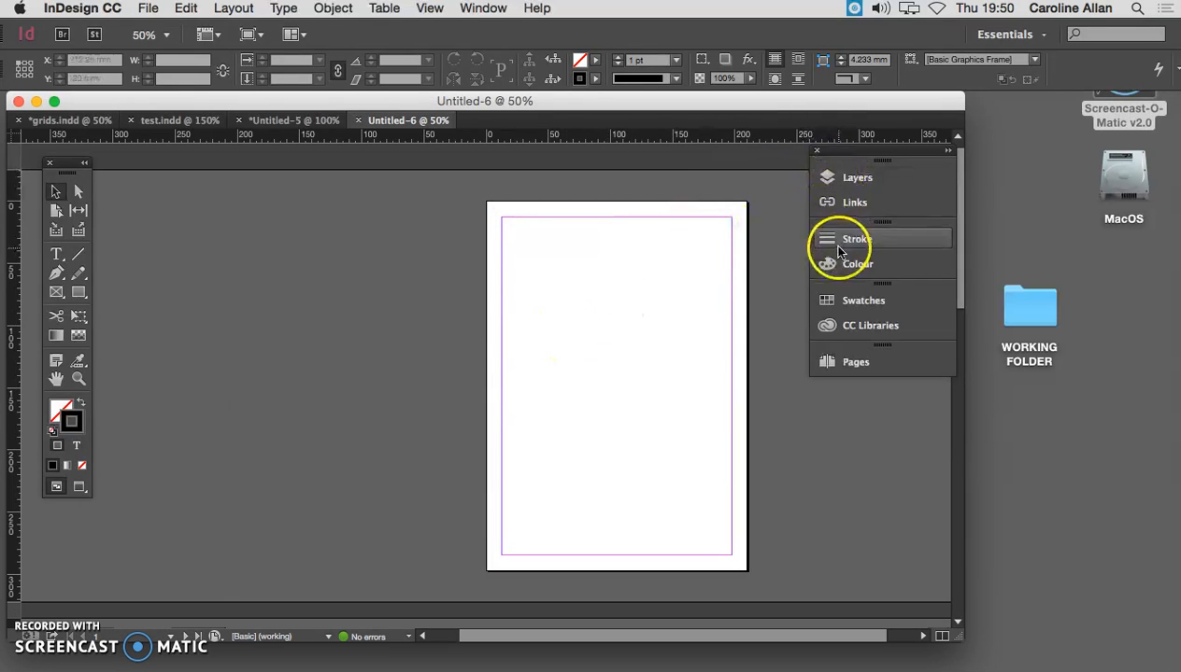
- Shift the collapsed panel group away from the document and show the Pages panel floating beside the page
{"action": "left_click_drag", "start_coordinate": [837, 149], "coordinate": [995, 136]}
{"action": "left_click", "coordinate": [485, 9]}
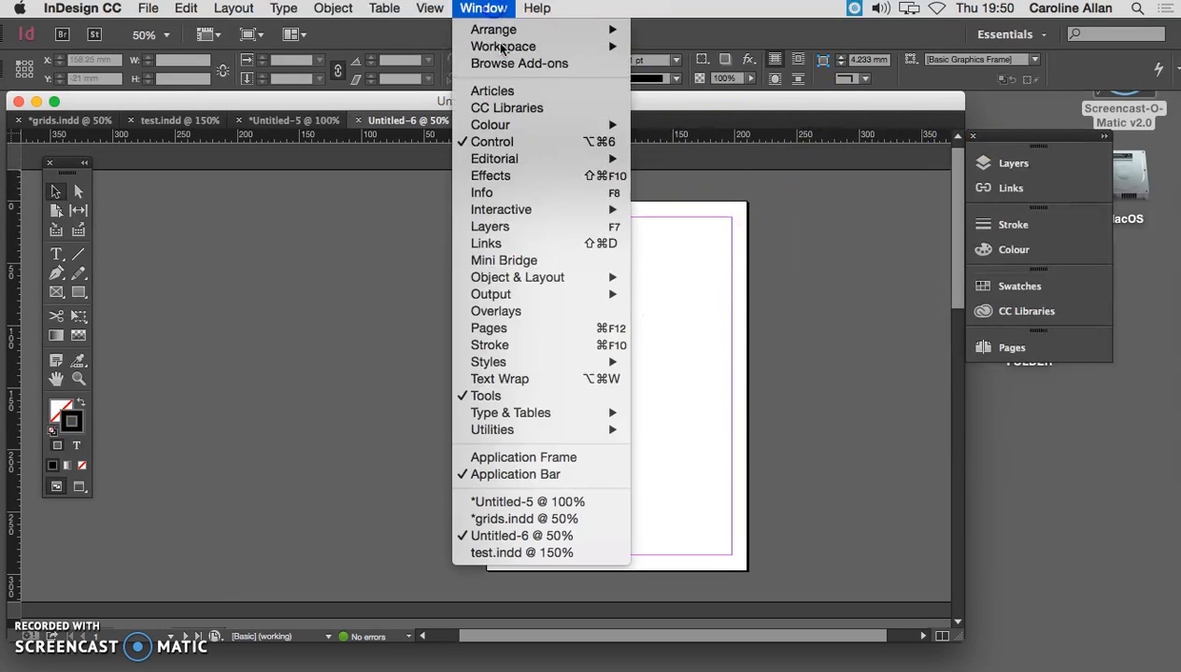
{"action": "mouse_move", "coordinate": [521, 285]}
{"action": "left_click", "coordinate": [523, 328]}
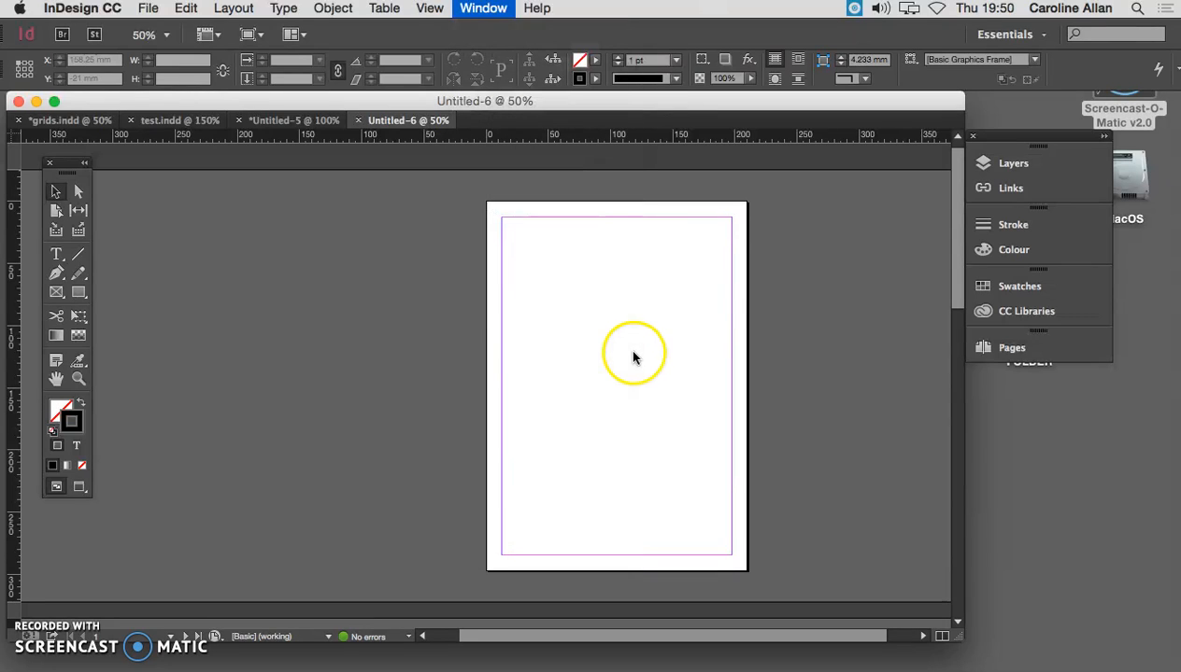
{"action": "left_click_drag", "start_coordinate": [768, 334], "coordinate": [819, 199]}
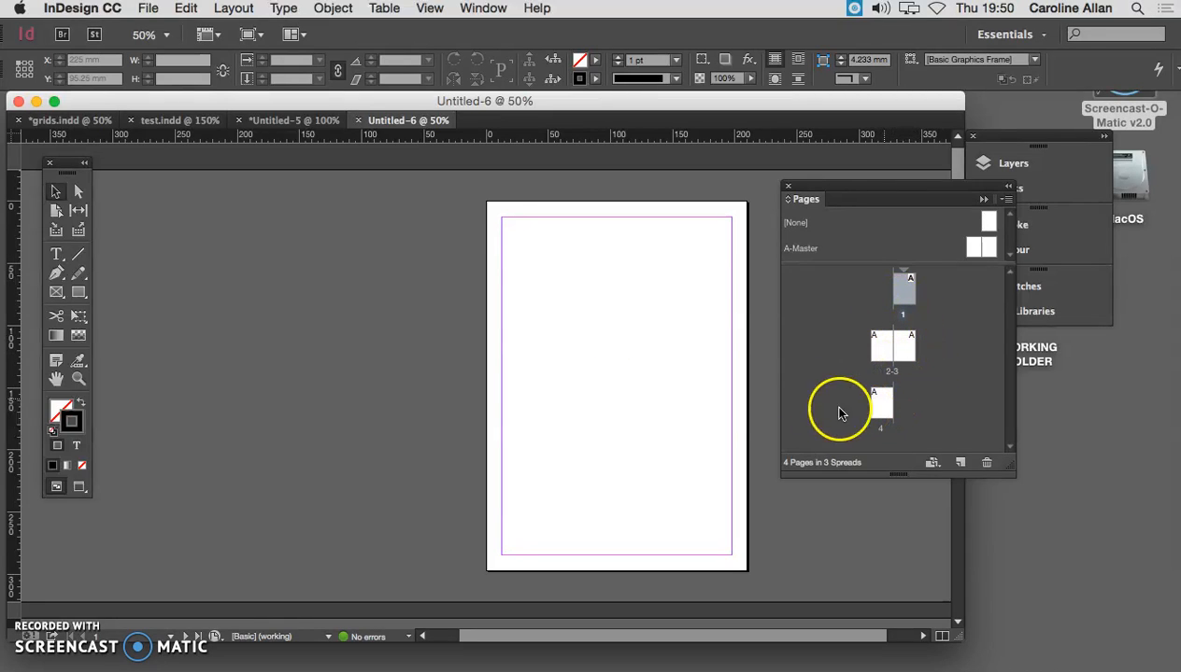
- Display the spread of pages 2–3 and centre it at 50% zoom
{"action": "left_click", "coordinate": [896, 374]}
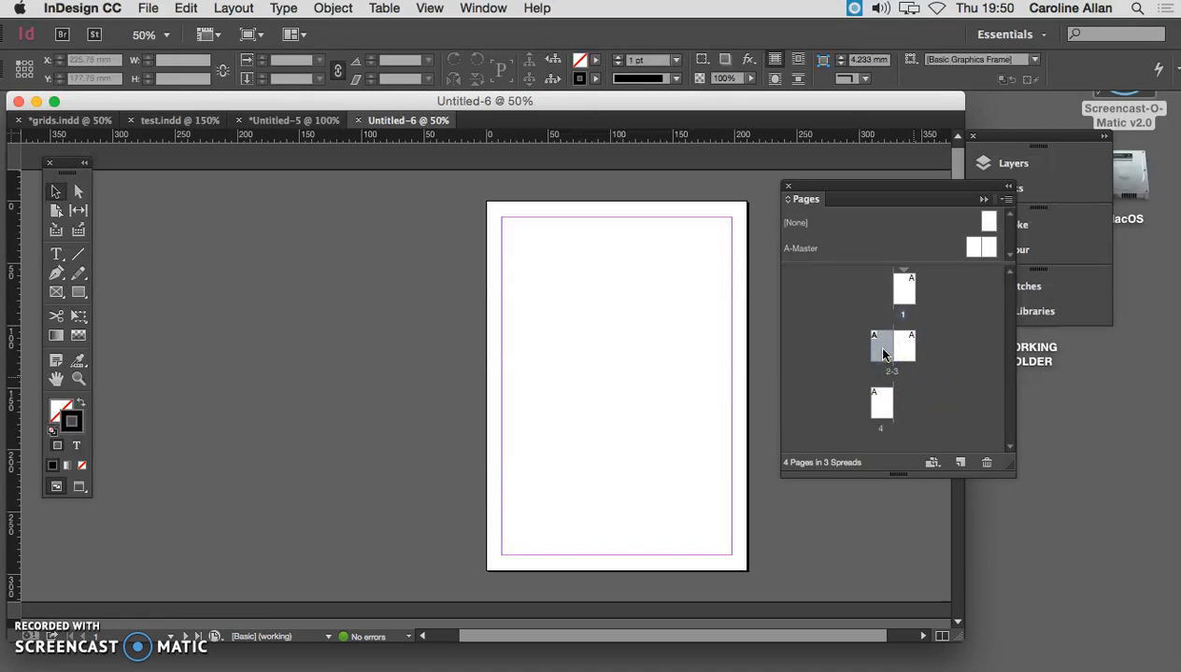
{"action": "double_click", "coordinate": [881, 351]}
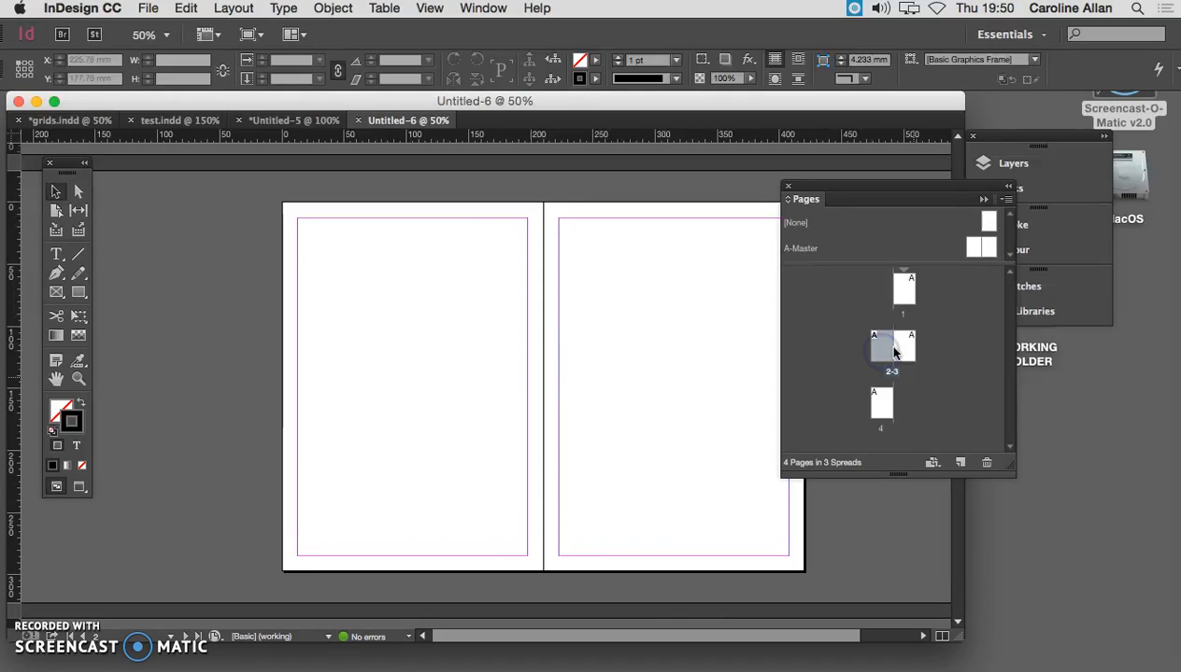
{"action": "double_click", "coordinate": [903, 346]}
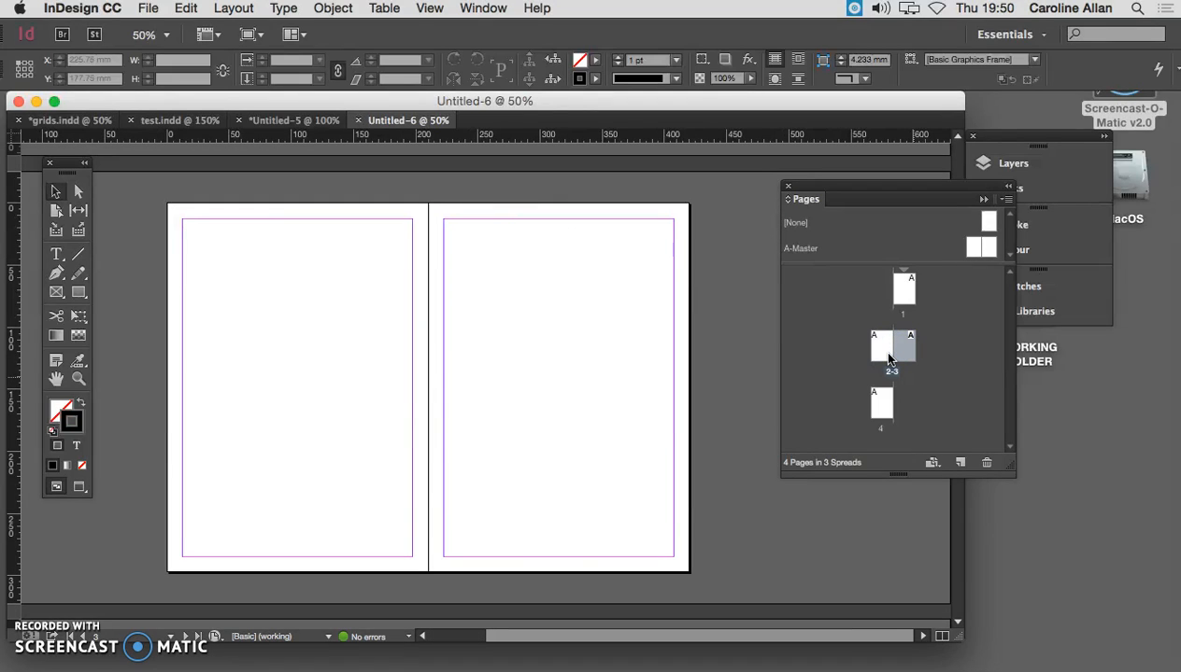
{"action": "left_click", "coordinate": [899, 350]}
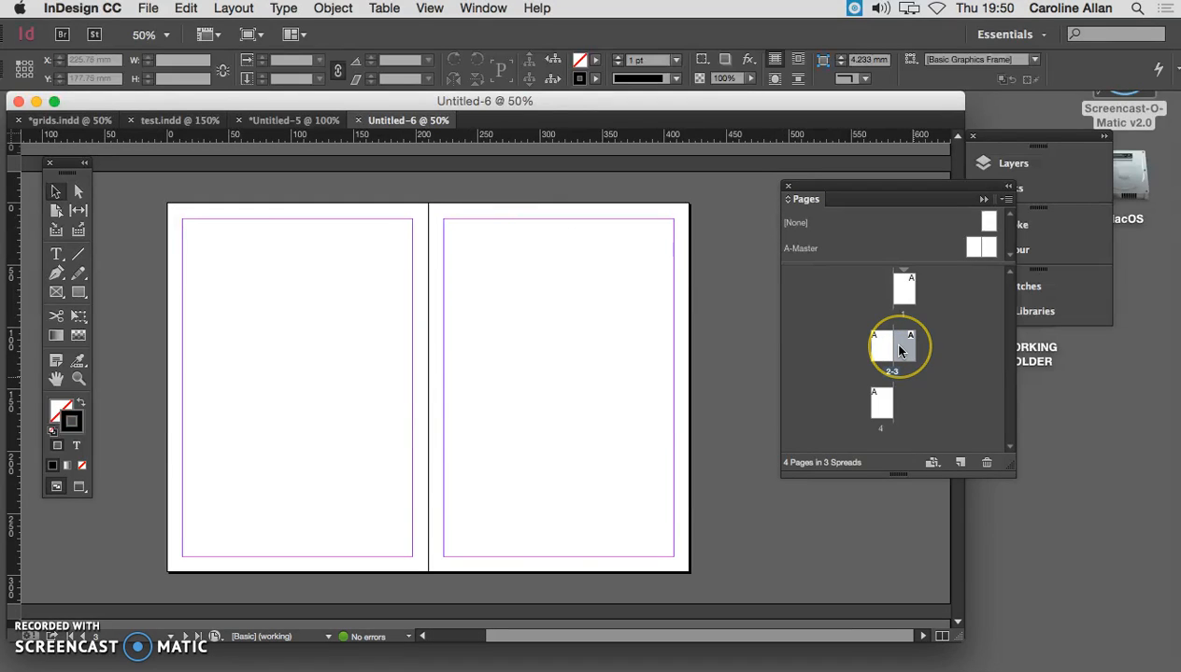
{"action": "key", "text": "super+minus"}
{"action": "key", "text": "super+equal"}
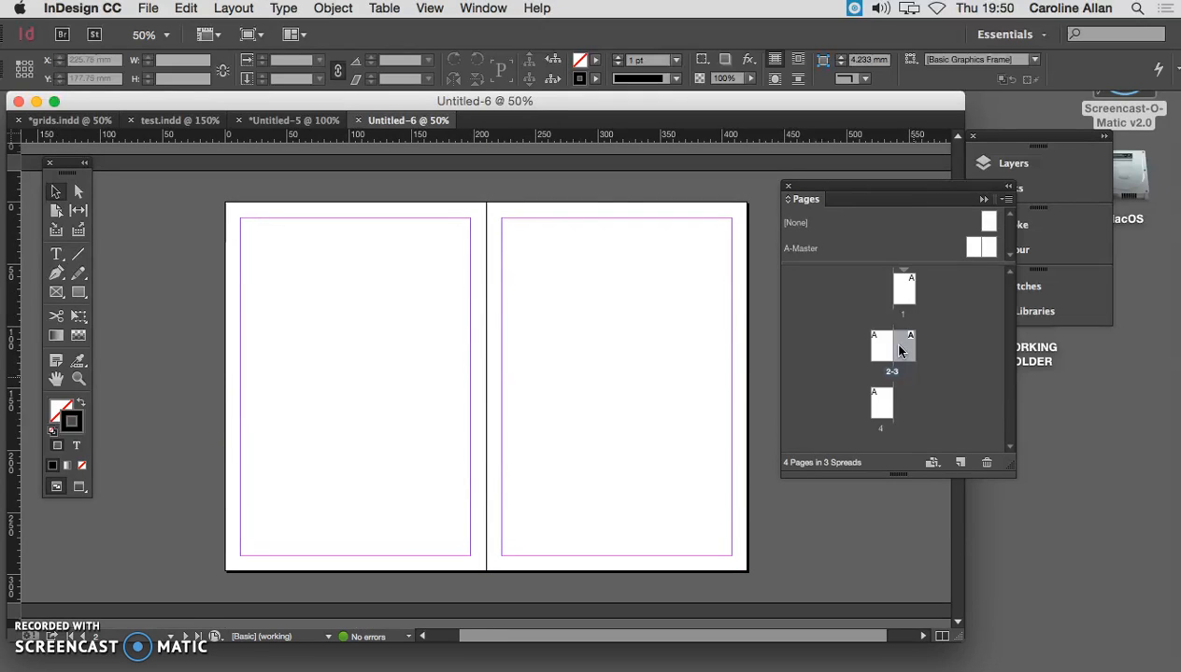
- View the A-Master spread at 25% zoom and return to the spread of pages 2–3
{"action": "mouse_move", "coordinate": [899, 350]}
{"action": "left_mouse_down"}
{"action": "mouse_move", "coordinate": [924, 311]}
{"action": "mouse_move", "coordinate": [902, 287]}
{"action": "mouse_move", "coordinate": [915, 269]}
{"action": "mouse_move", "coordinate": [937, 270]}
{"action": "left_mouse_up"}
{"action": "left_click", "coordinate": [972, 247]}
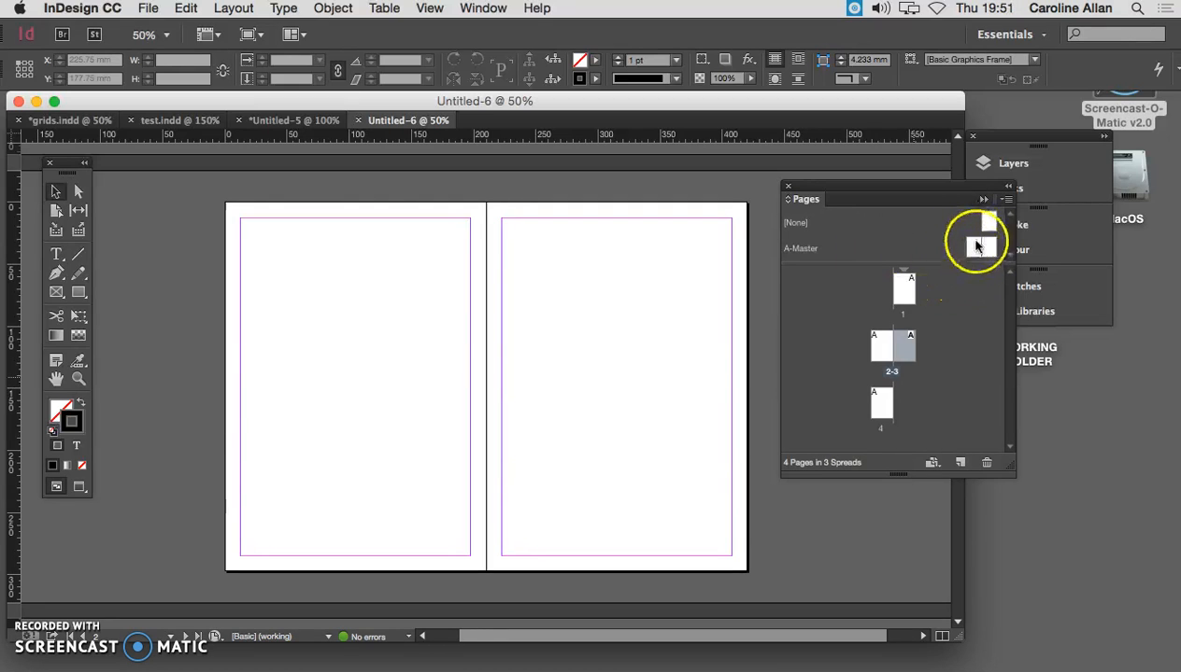
{"action": "double_click", "coordinate": [974, 248]}
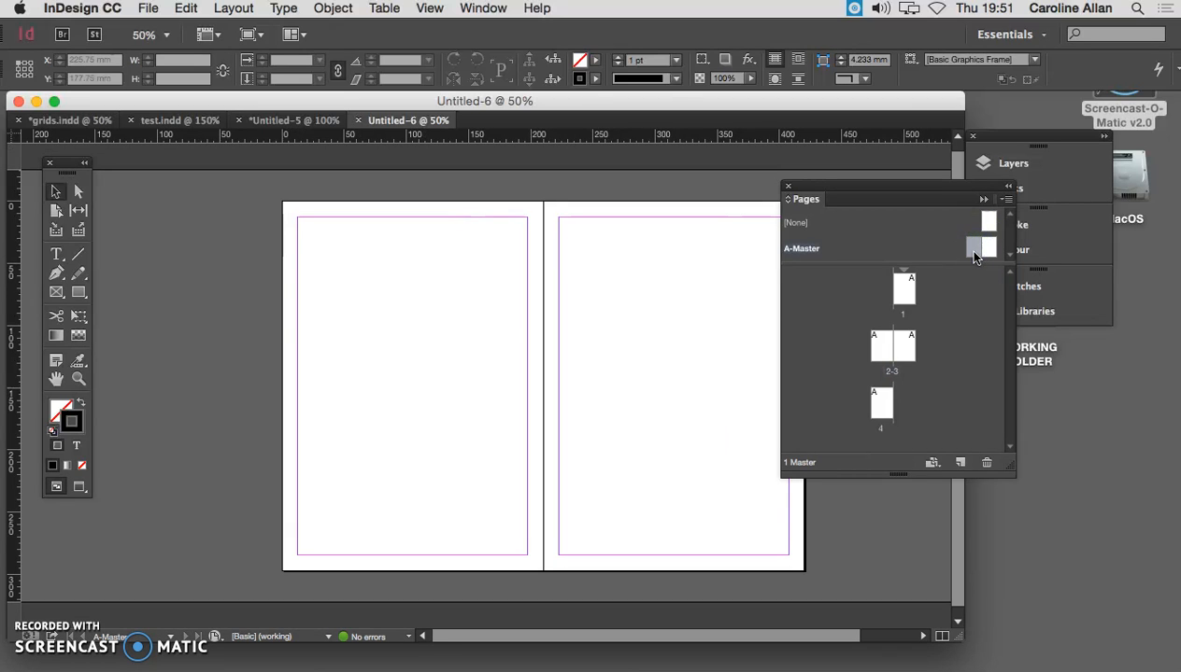
{"action": "key", "text": "super+minus"}
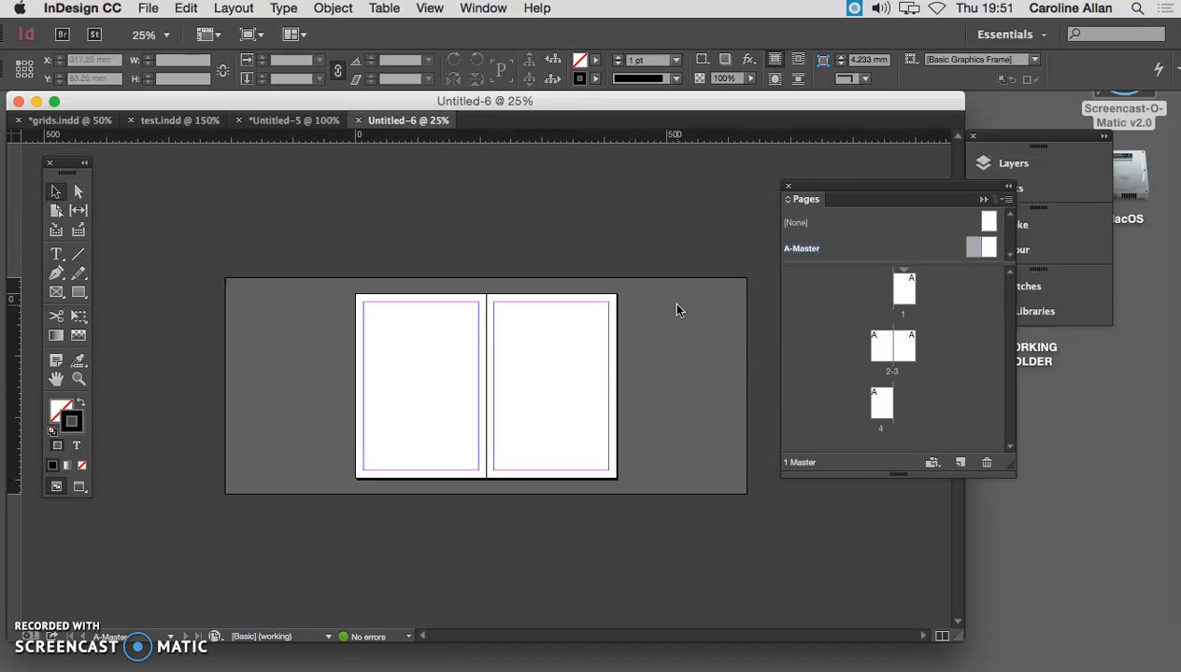
{"action": "left_click", "coordinate": [878, 353]}
{"action": "double_click", "coordinate": [887, 345]}
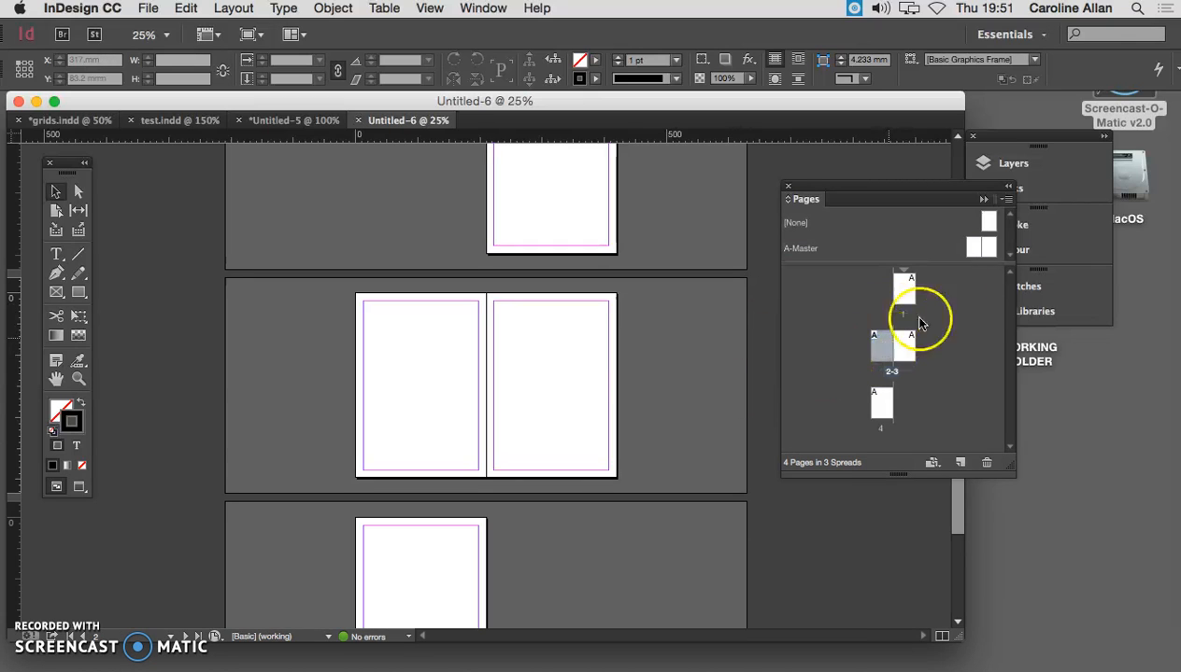
{"action": "left_click", "coordinate": [981, 247]}
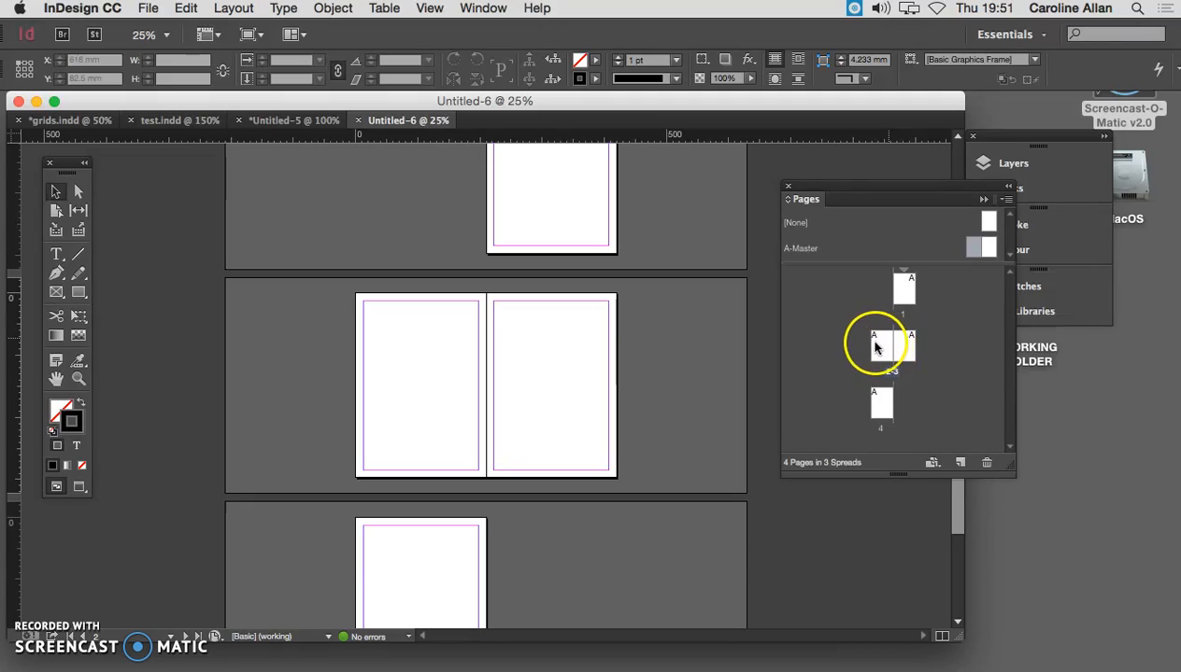
{"action": "left_click", "coordinate": [959, 462]}
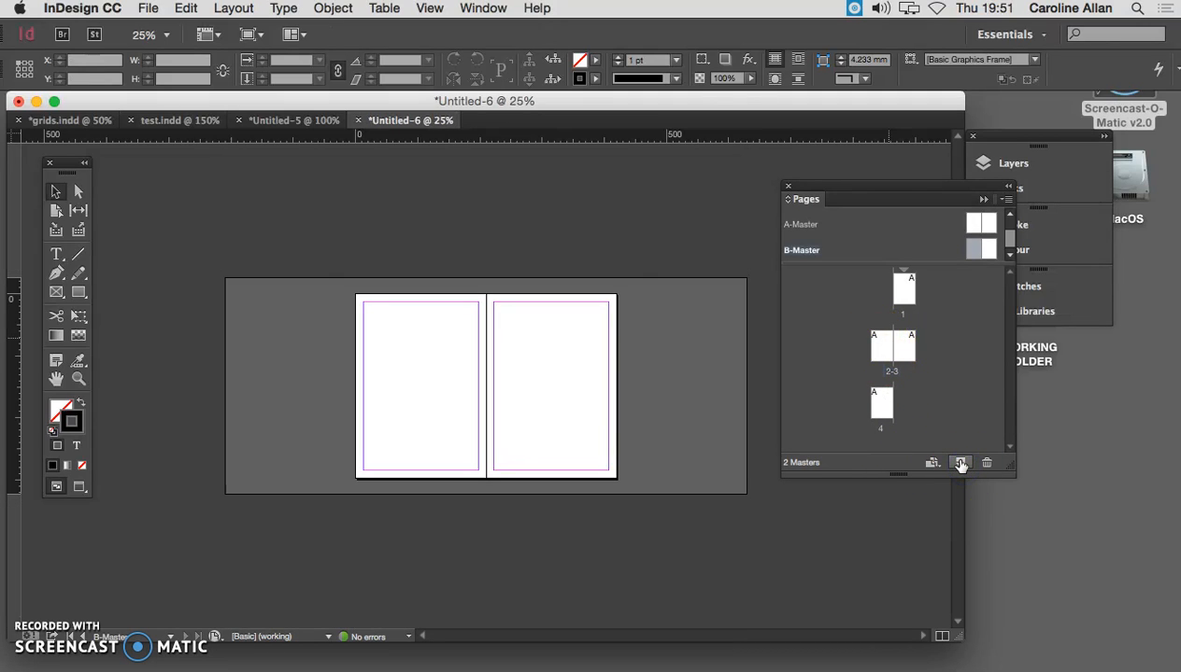
{"action": "key", "text": "ctrl+z"}
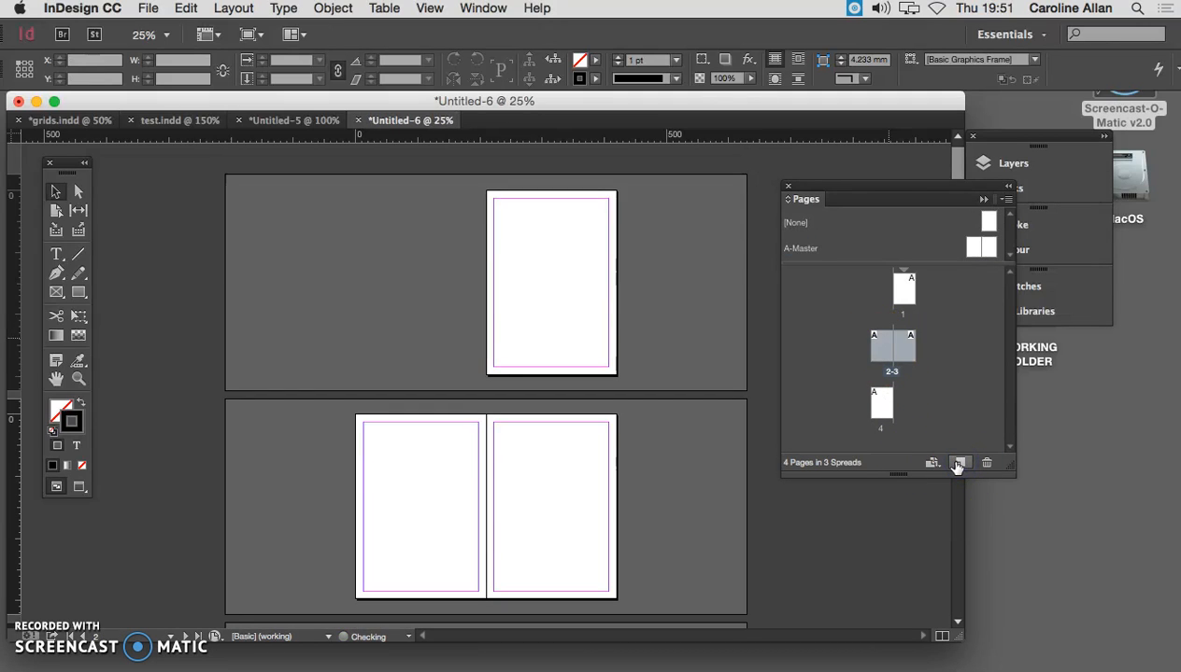
- Add four pages based on A-Master after page 4, extending the document to eight pages
{"action": "double_click", "coordinate": [878, 400]}
{"action": "left_click", "coordinate": [960, 462]}
{"action": "left_click", "coordinate": [961, 463]}
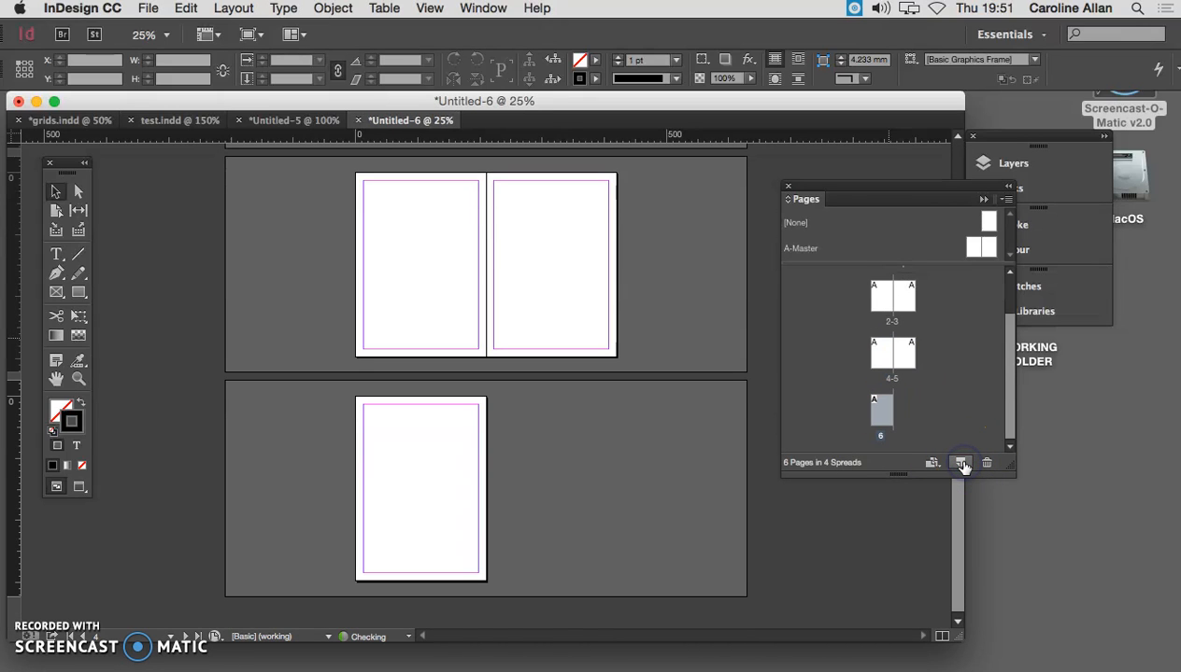
{"action": "left_click", "coordinate": [962, 463]}
{"action": "left_click", "coordinate": [963, 464]}
- Open the A-Master spread for editing at 50% zoom
{"action": "scroll", "coordinate": [942, 376], "scroll_direction": "up", "scroll_amount": 5}
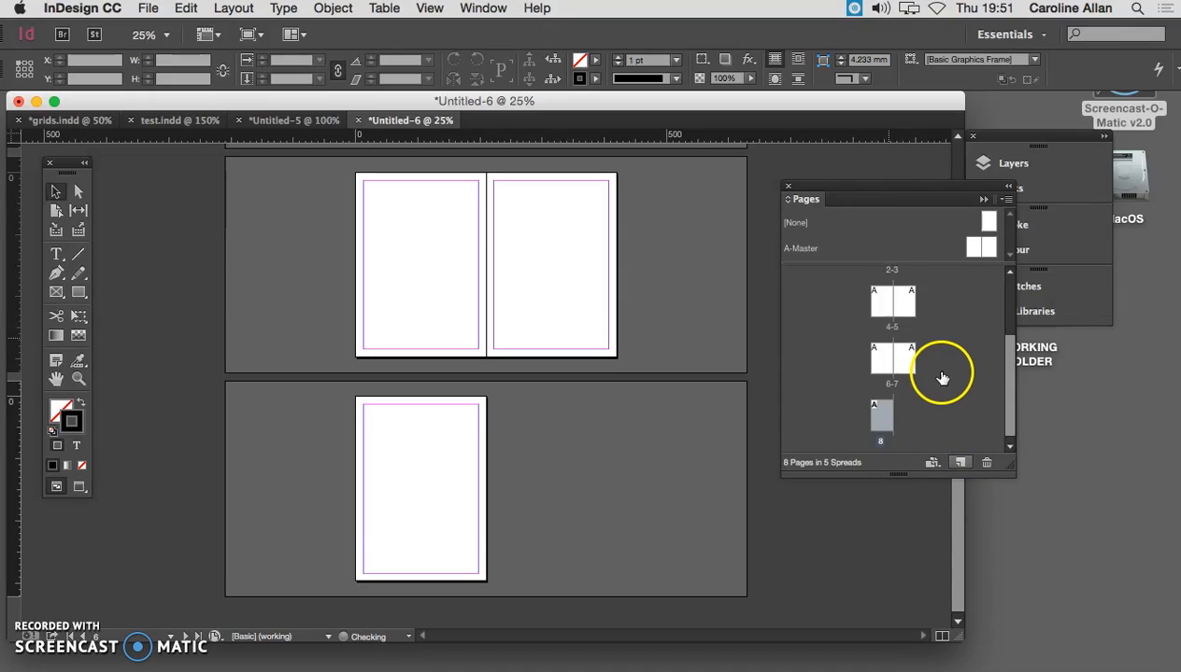
{"action": "left_click", "coordinate": [878, 350]}
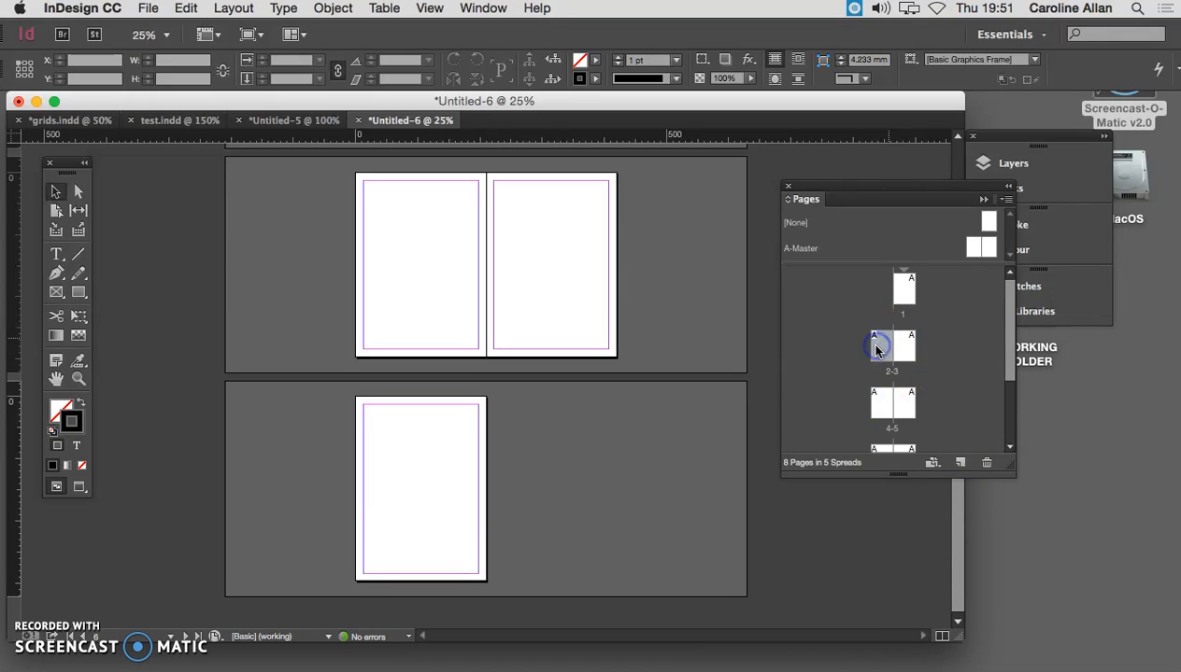
{"action": "left_click", "coordinate": [975, 249]}
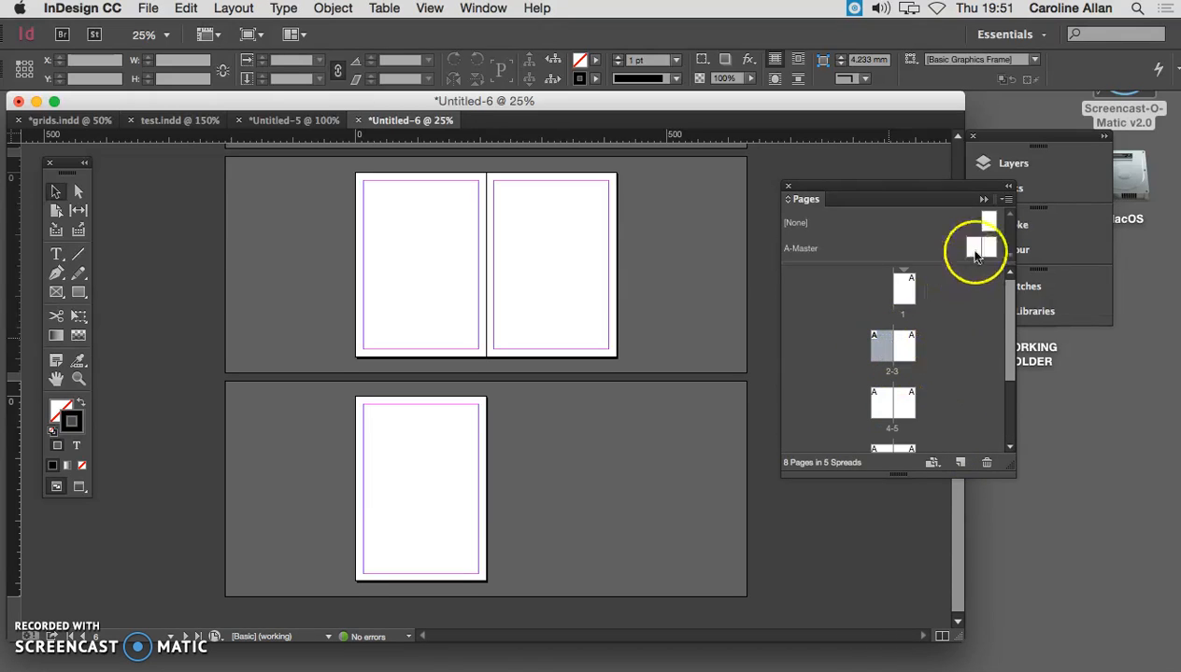
{"action": "left_click_drag", "start_coordinate": [974, 250], "coordinate": [430, 320]}
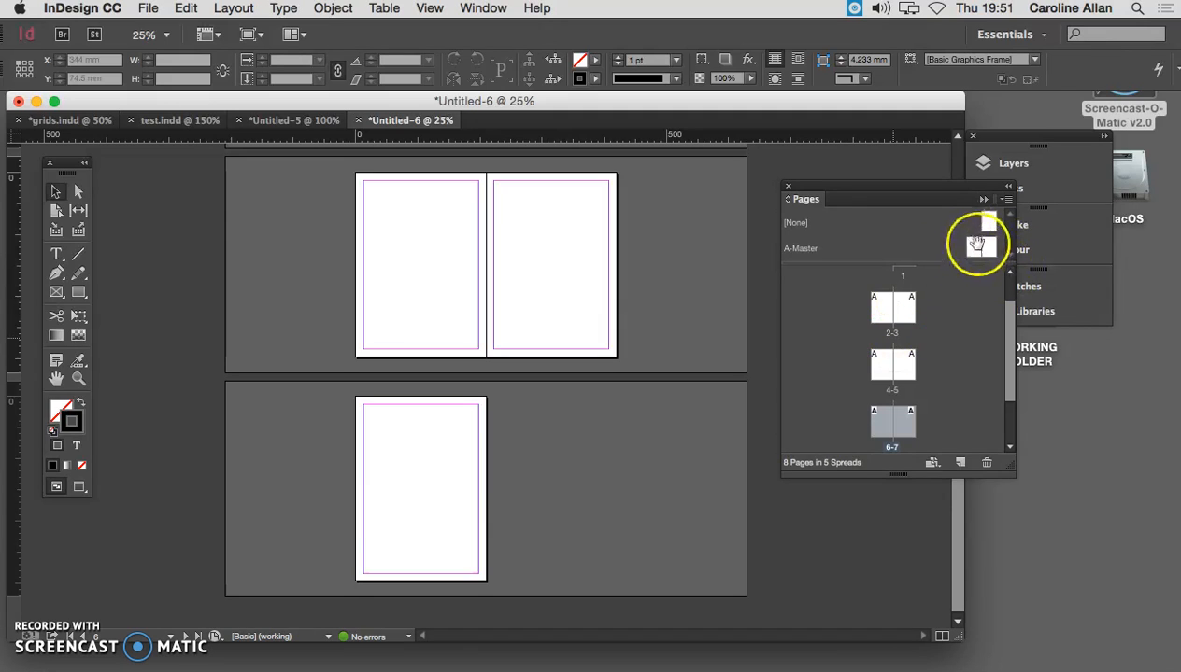
{"action": "mouse_move", "coordinate": [974, 246]}
{"action": "left_mouse_down"}
{"action": "mouse_move", "coordinate": [886, 361]}
{"action": "mouse_move", "coordinate": [888, 308]}
{"action": "mouse_move", "coordinate": [906, 315]}
{"action": "mouse_move", "coordinate": [975, 263]}
{"action": "mouse_move", "coordinate": [980, 245]}
{"action": "left_mouse_up"}
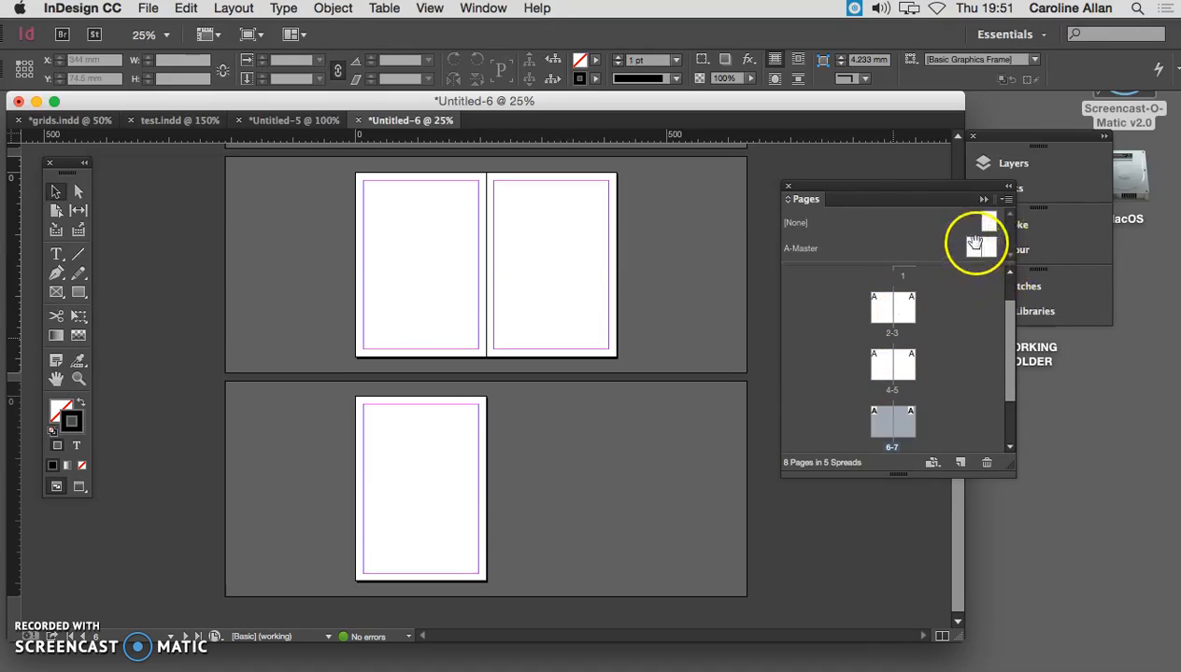
{"action": "double_click", "coordinate": [976, 247]}
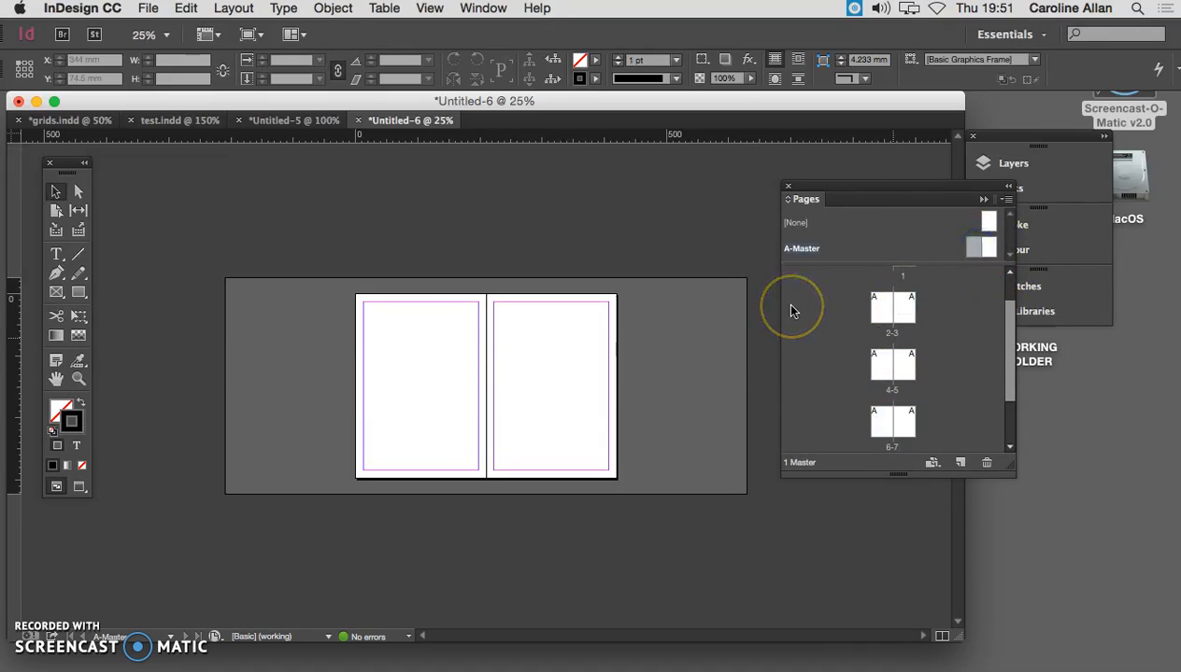
{"action": "key", "text": "super+equal"}
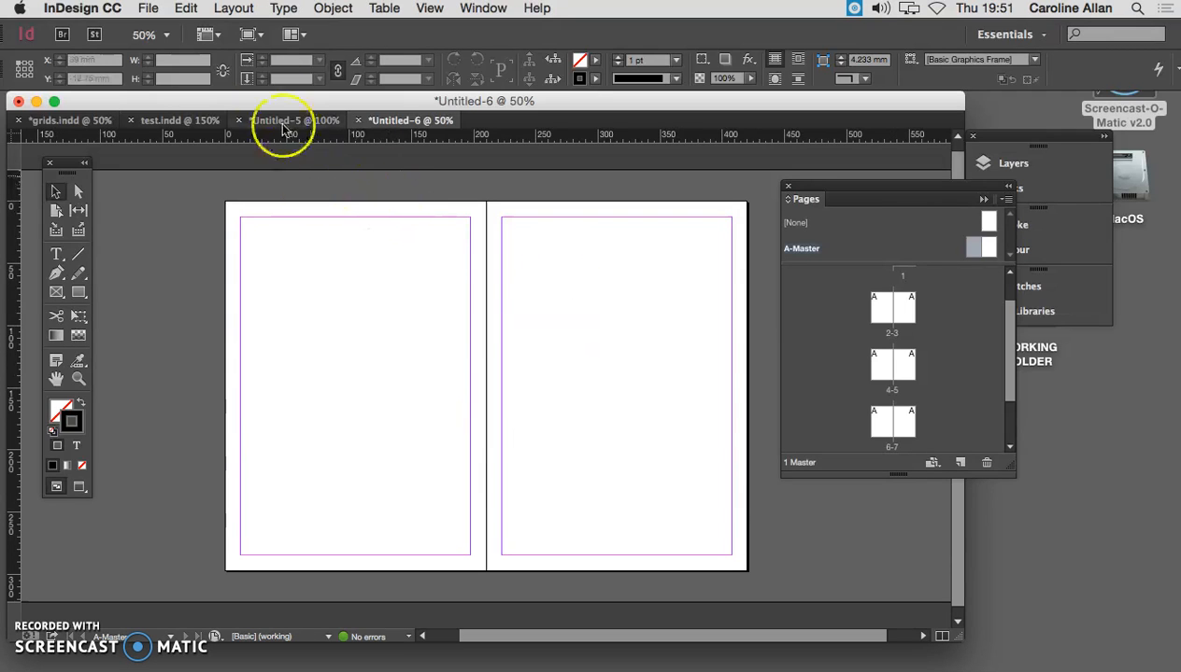
- Start creating guides on the A-Master spread with 5 rows and a 5 mm gutter, fitted to the margins
{"action": "left_click", "coordinate": [233, 8]}
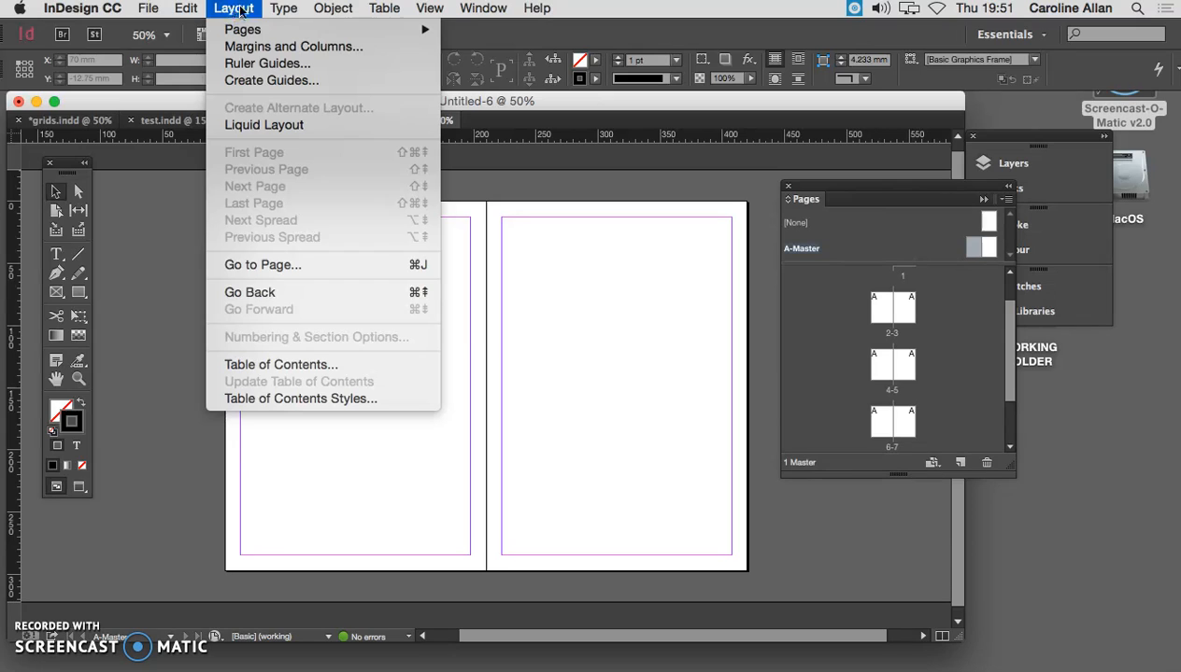
{"action": "left_click", "coordinate": [265, 83]}
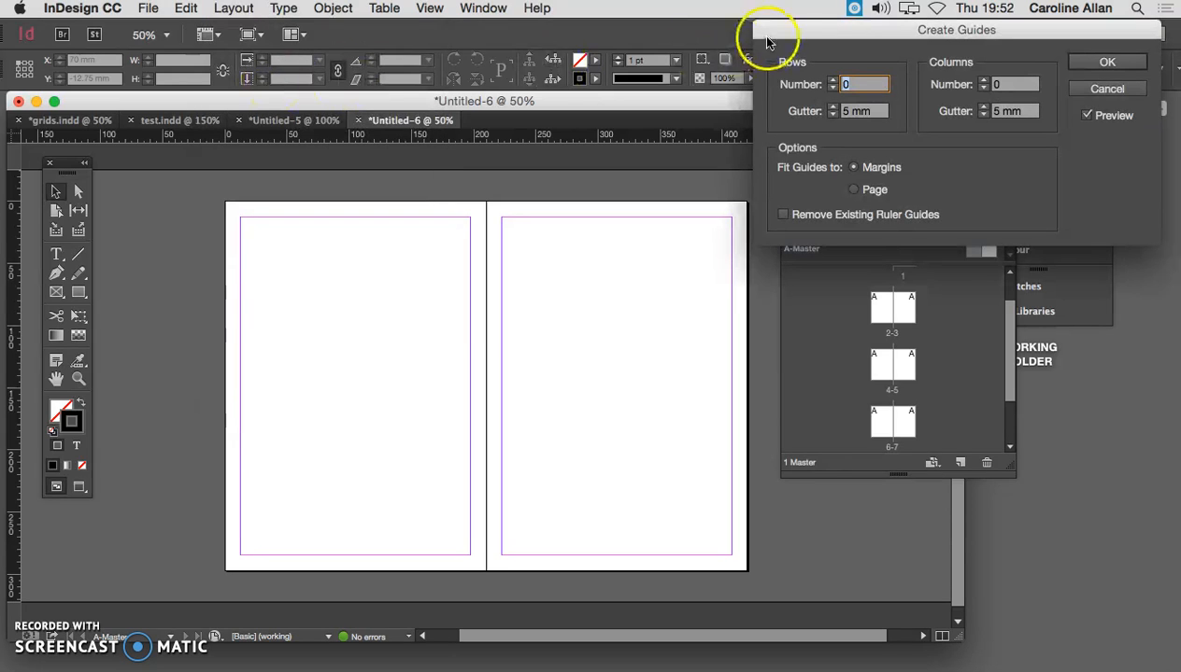
{"action": "left_click_drag", "start_coordinate": [759, 36], "coordinate": [446, 16]}
{"action": "left_click_drag", "start_coordinate": [543, 36], "coordinate": [230, 25]}
{"action": "left_click", "coordinate": [198, 83]}
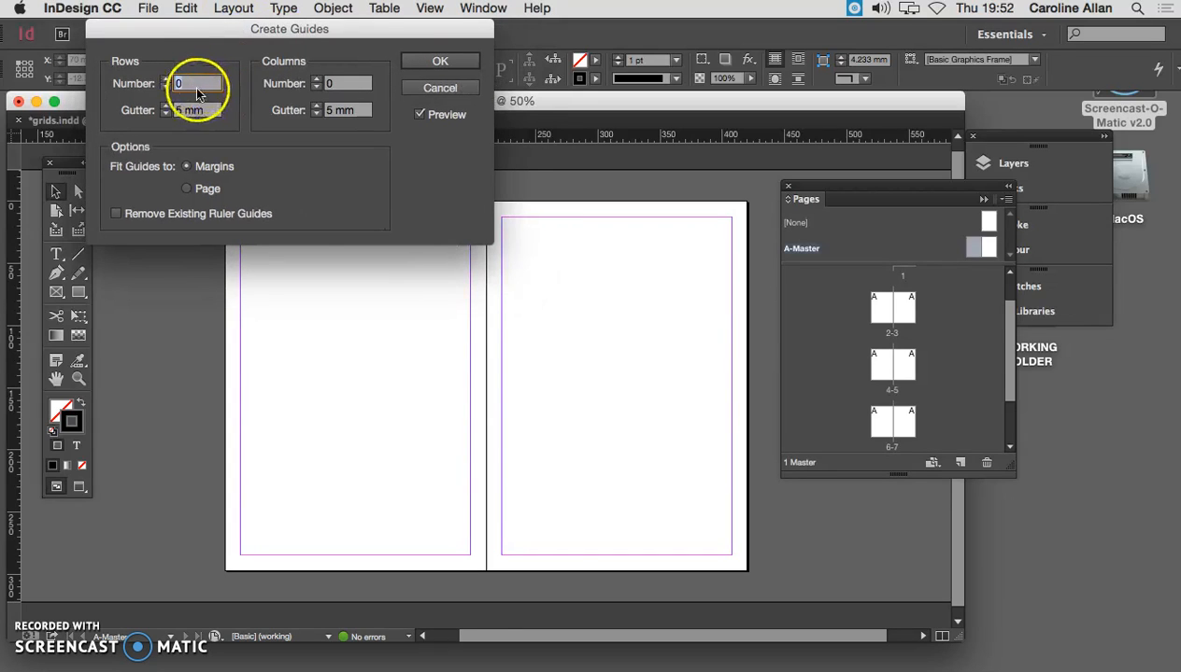
{"action": "left_click", "coordinate": [165, 80]}
{"action": "left_click", "coordinate": [166, 80]}
{"action": "left_click", "coordinate": [165, 81]}
{"action": "left_click", "coordinate": [166, 80]}
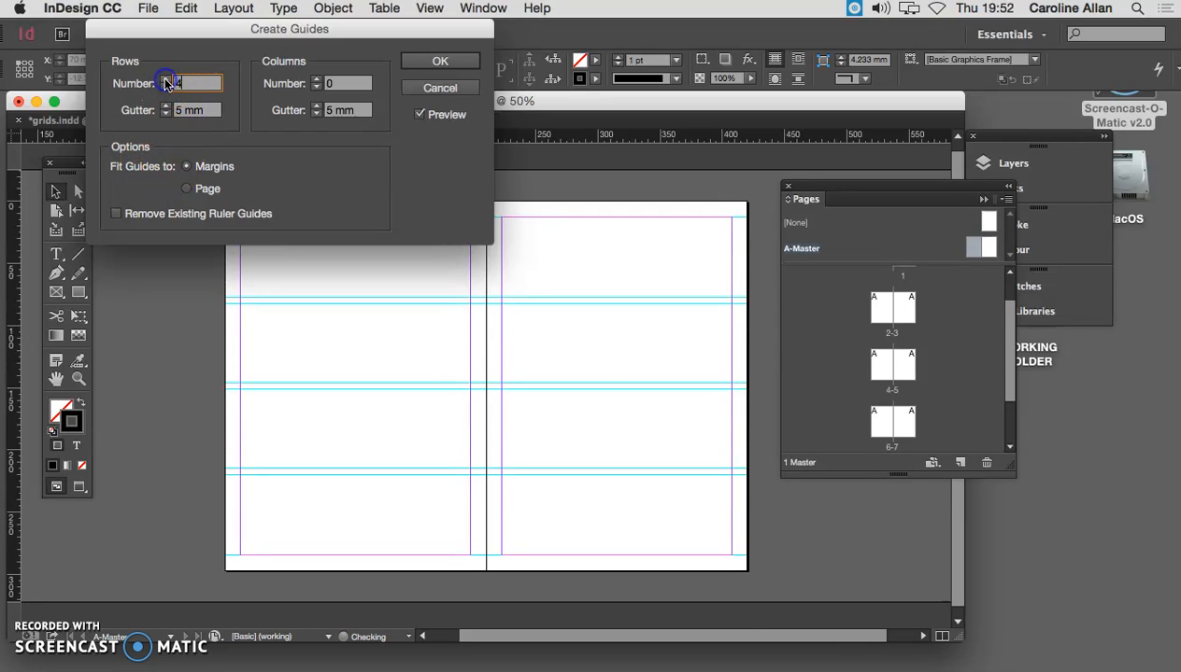
{"action": "left_click", "coordinate": [166, 80]}
- Set the guides to 3 columns with a 5 mm gutter, keeping the dialog clear of the spread
{"action": "left_click_drag", "start_coordinate": [201, 31], "coordinate": [849, 79]}
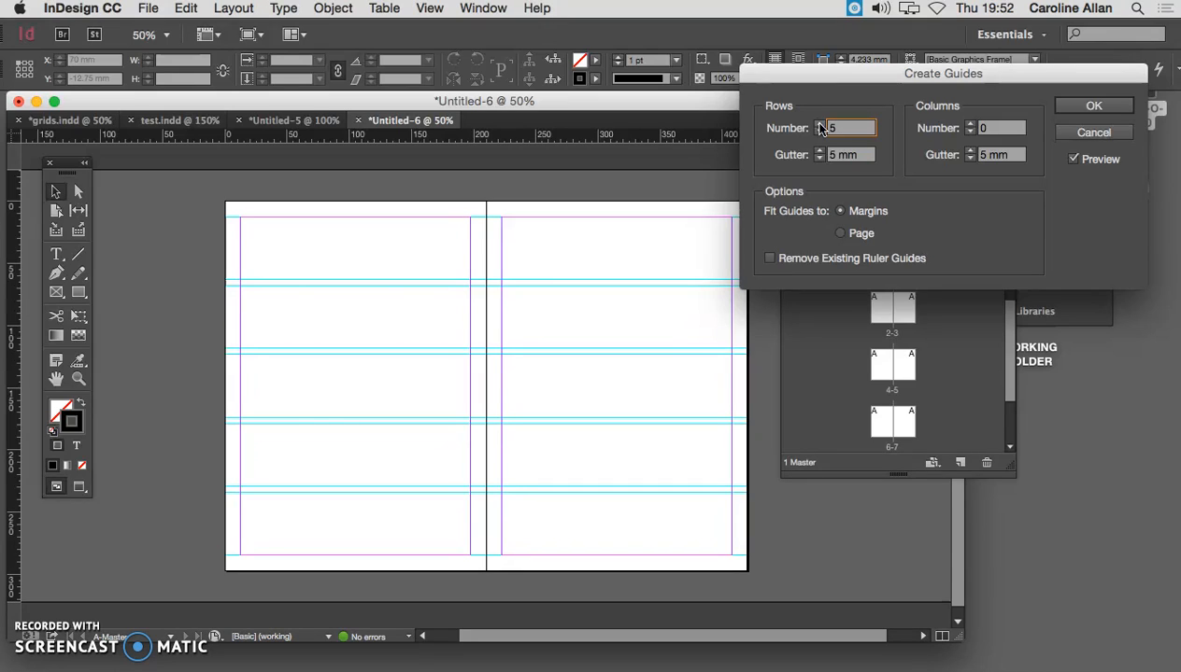
{"action": "left_click", "coordinate": [970, 125]}
{"action": "left_click", "coordinate": [971, 124]}
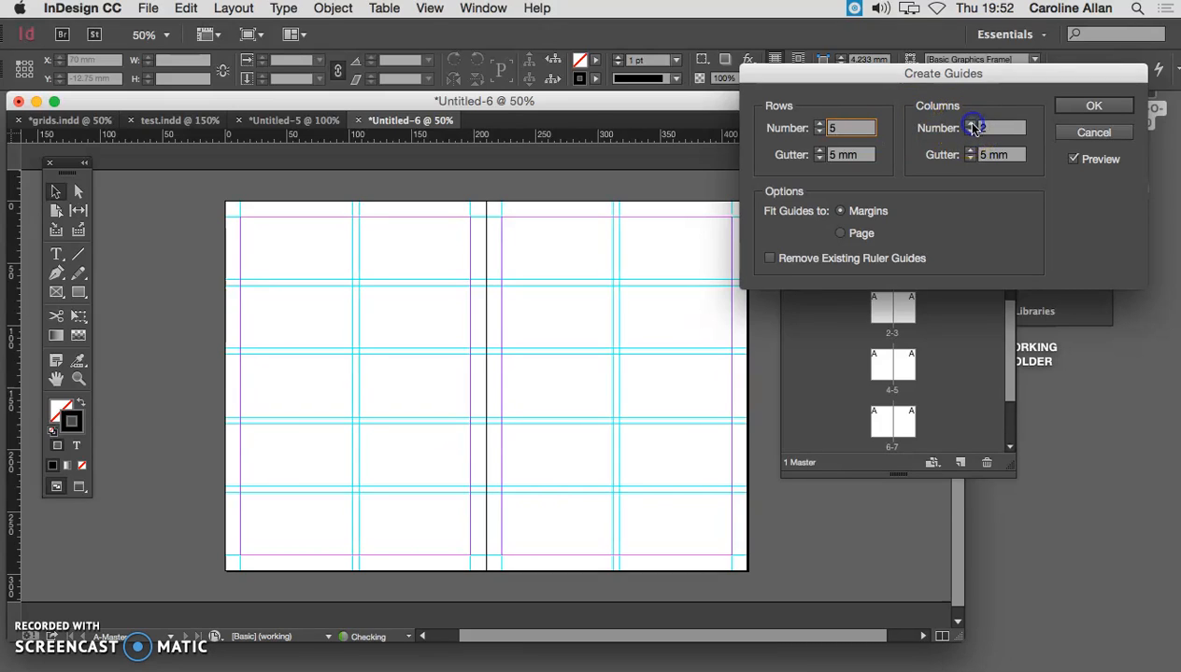
{"action": "left_click", "coordinate": [970, 125]}
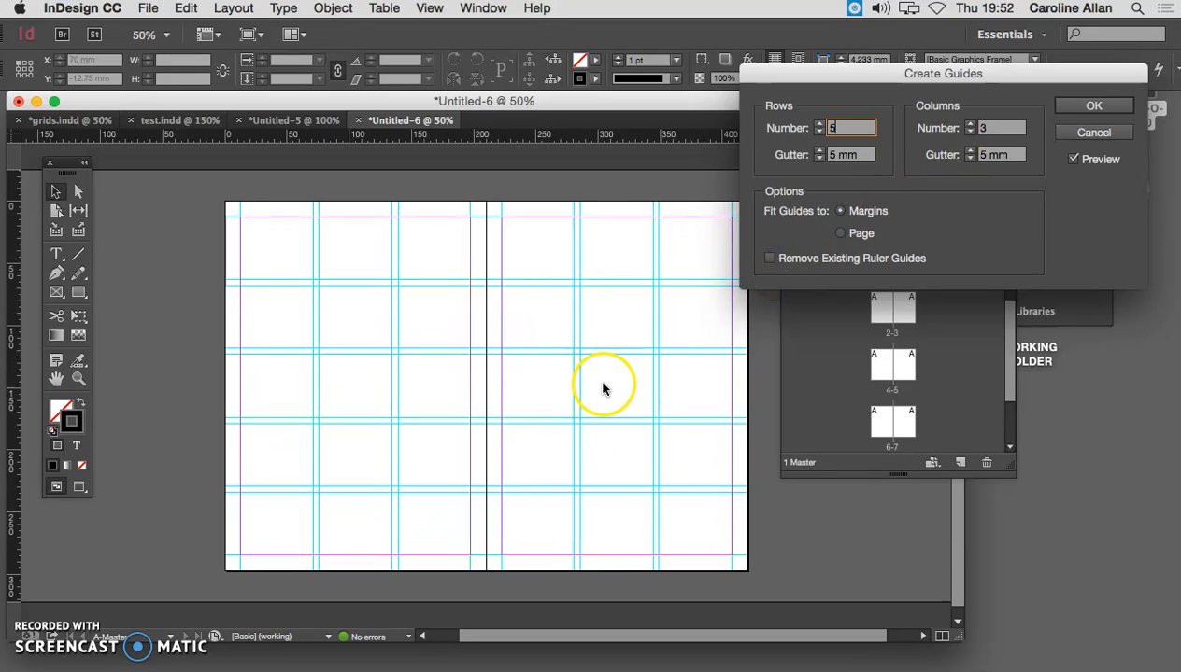
- Create the guides on A-Master and check the resulting grid on spreads 4-5 and 6-7, keeping the Pages panel clear of the spread
{"action": "left_click", "coordinate": [1094, 107]}
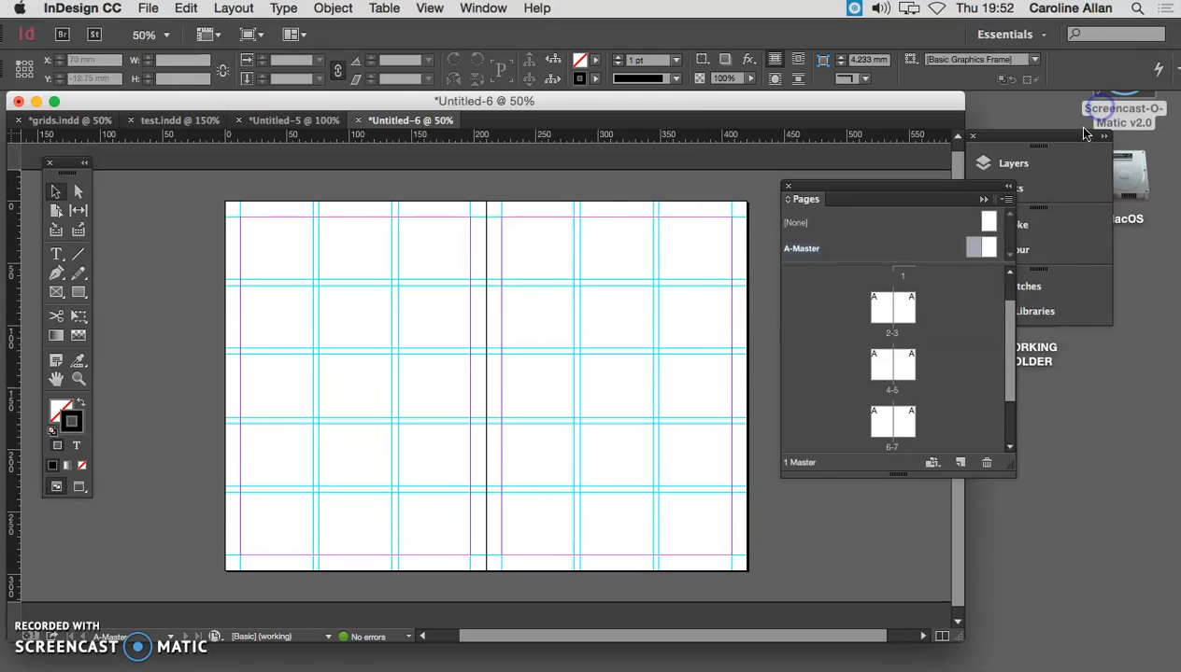
{"action": "left_click_drag", "start_coordinate": [825, 193], "coordinate": [1020, 177]}
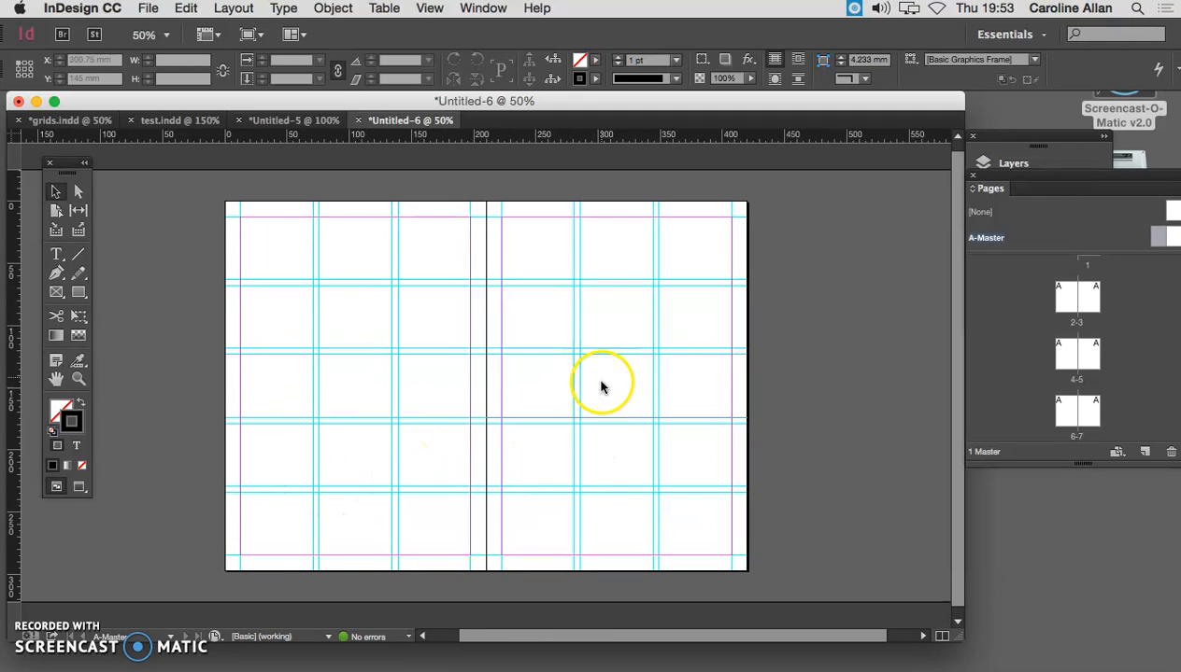
{"action": "double_click", "coordinate": [1065, 353]}
{"action": "double_click", "coordinate": [1067, 413]}
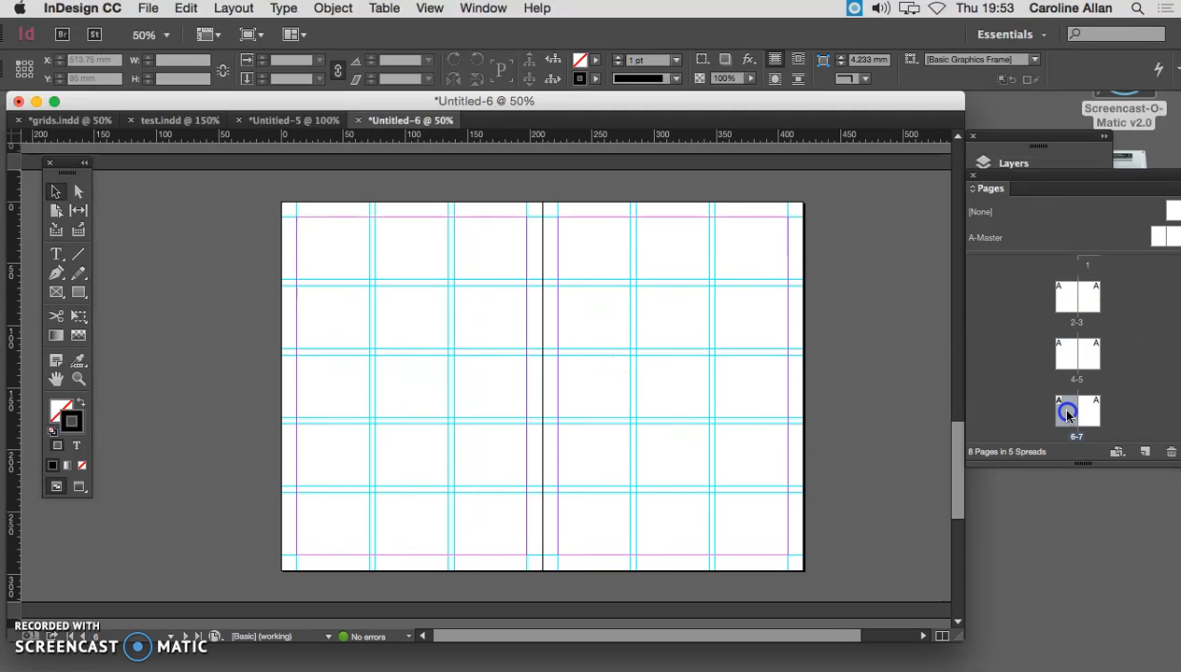
{"action": "left_click_drag", "start_coordinate": [965, 459], "coordinate": [954, 385]}
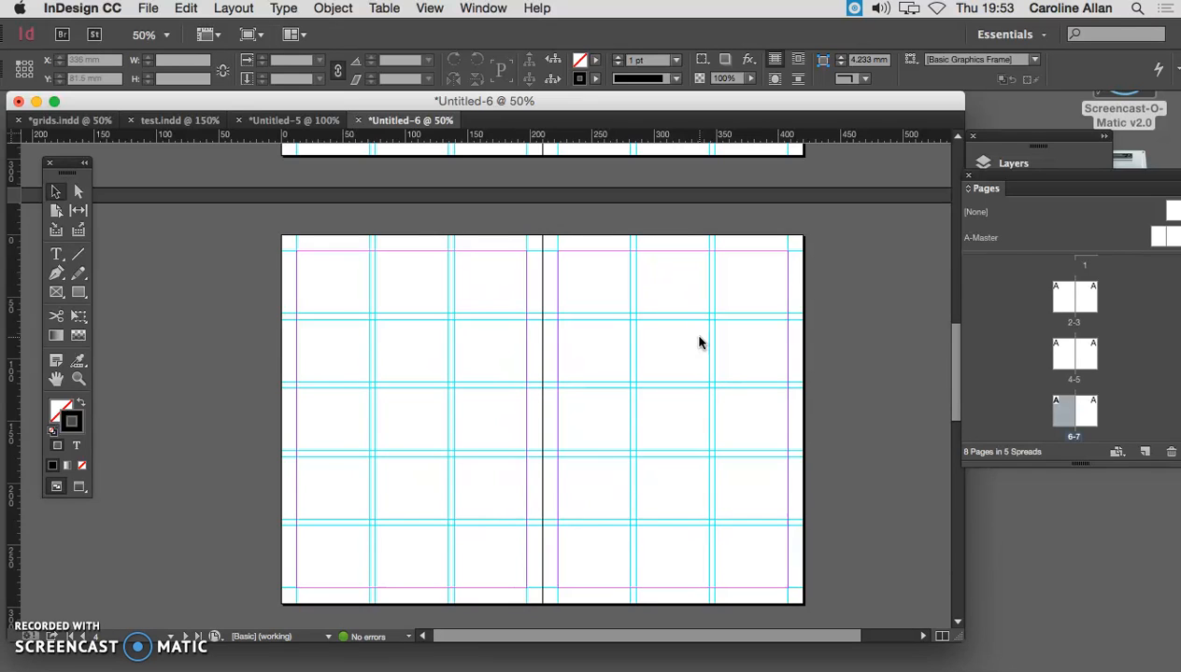
- Try a freehand rectangle about 89 by 77 mm on page 4 in preview mode, remove it, and bring the guides back into view
{"action": "key", "text": "w"}
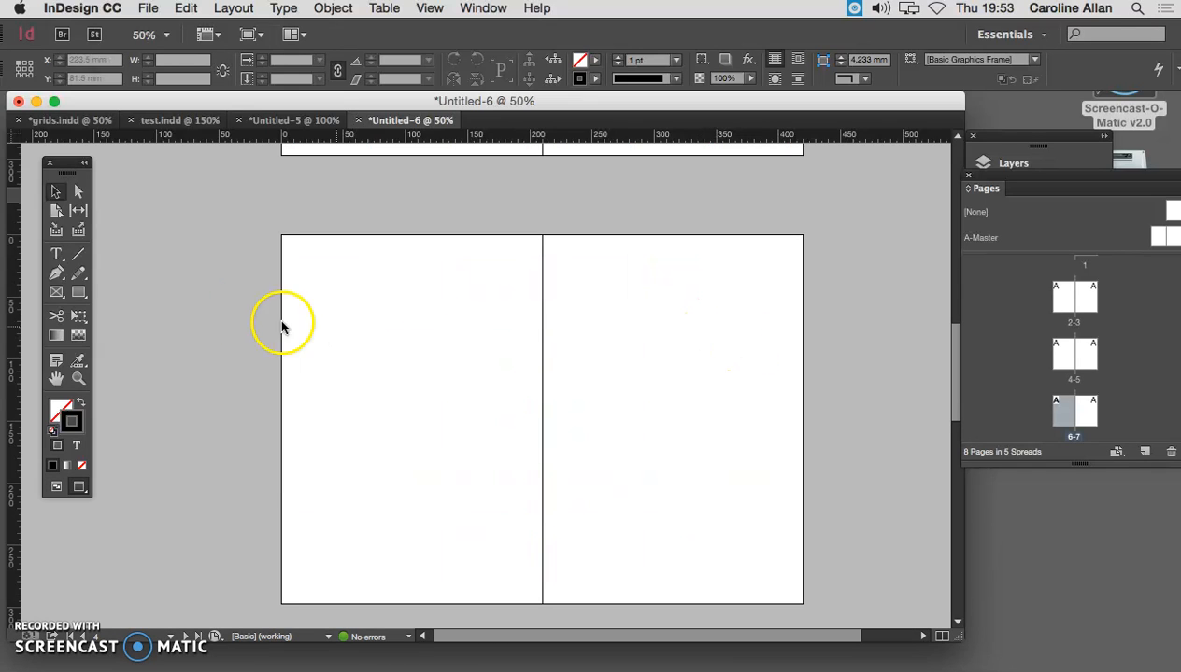
{"action": "left_click", "coordinate": [79, 291]}
{"action": "left_click_drag", "start_coordinate": [399, 374], "coordinate": [438, 402]}
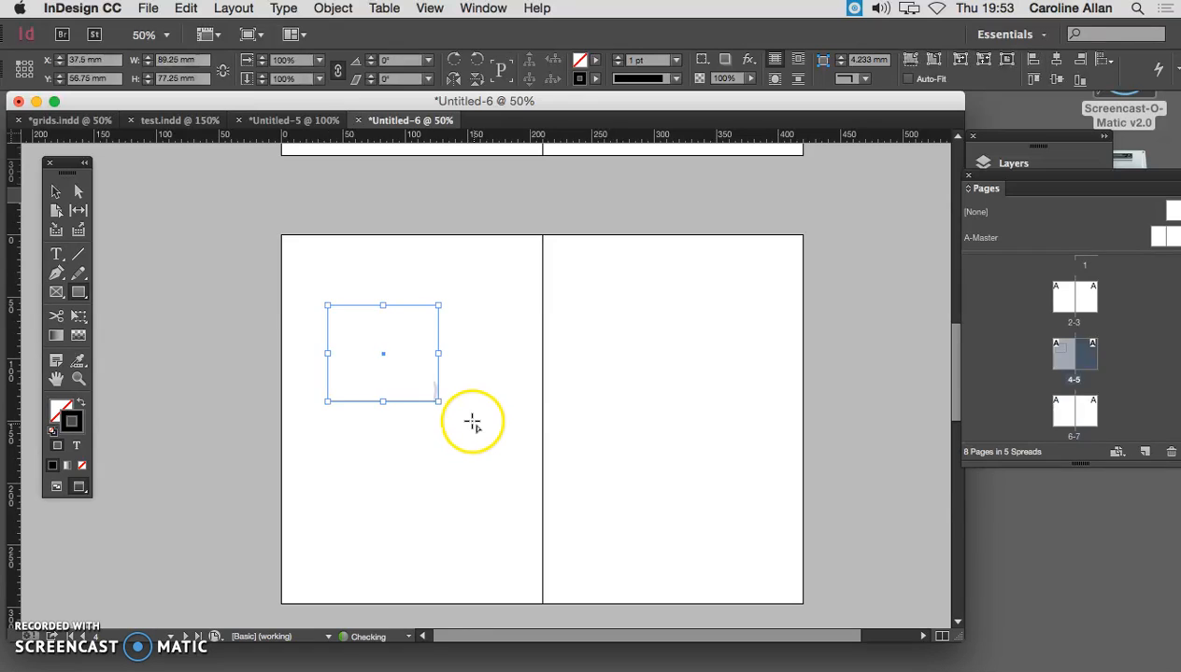
{"action": "key", "text": "alt+Page_Down"}
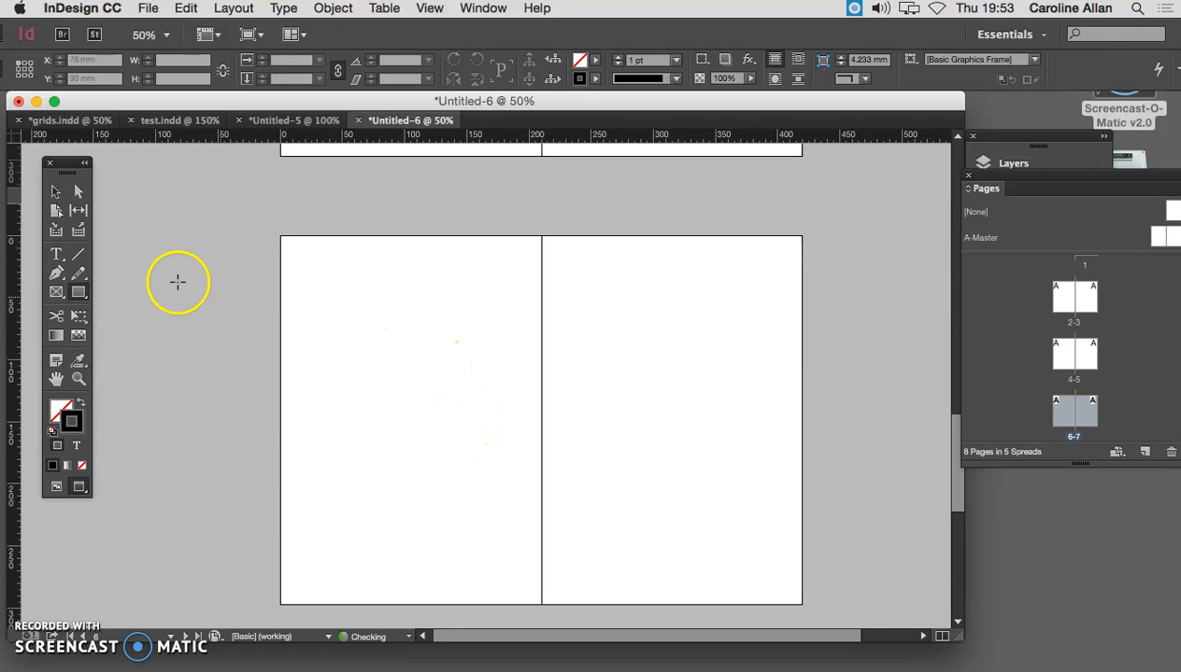
{"action": "left_click", "coordinate": [54, 193]}
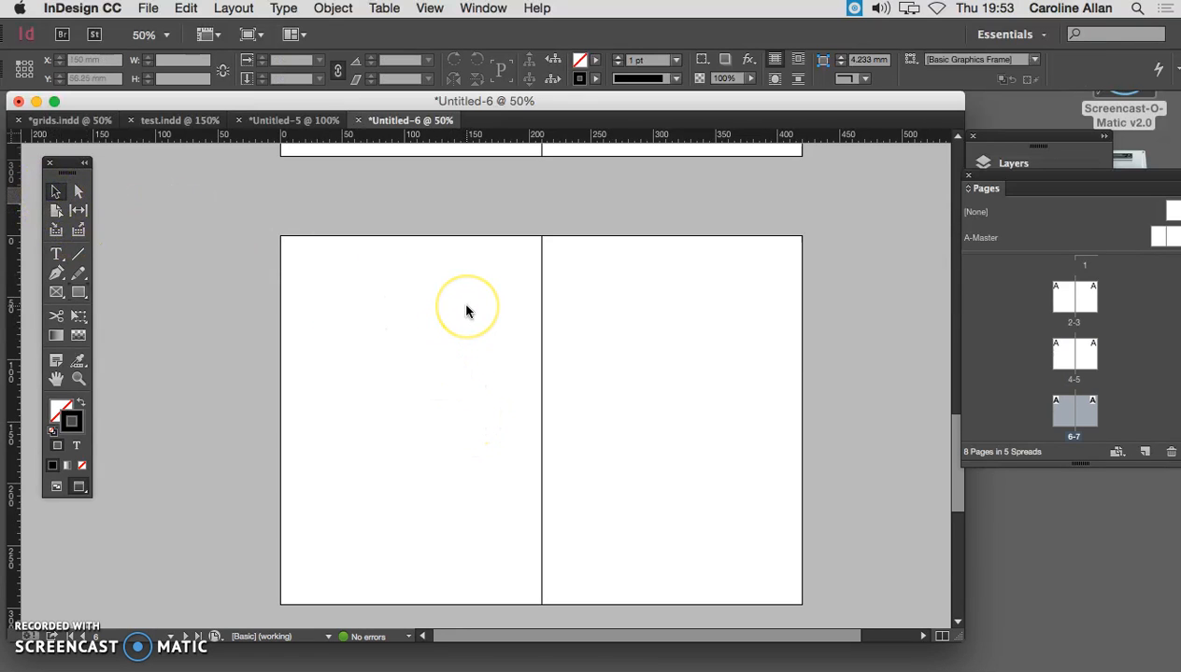
{"action": "key", "text": "w"}
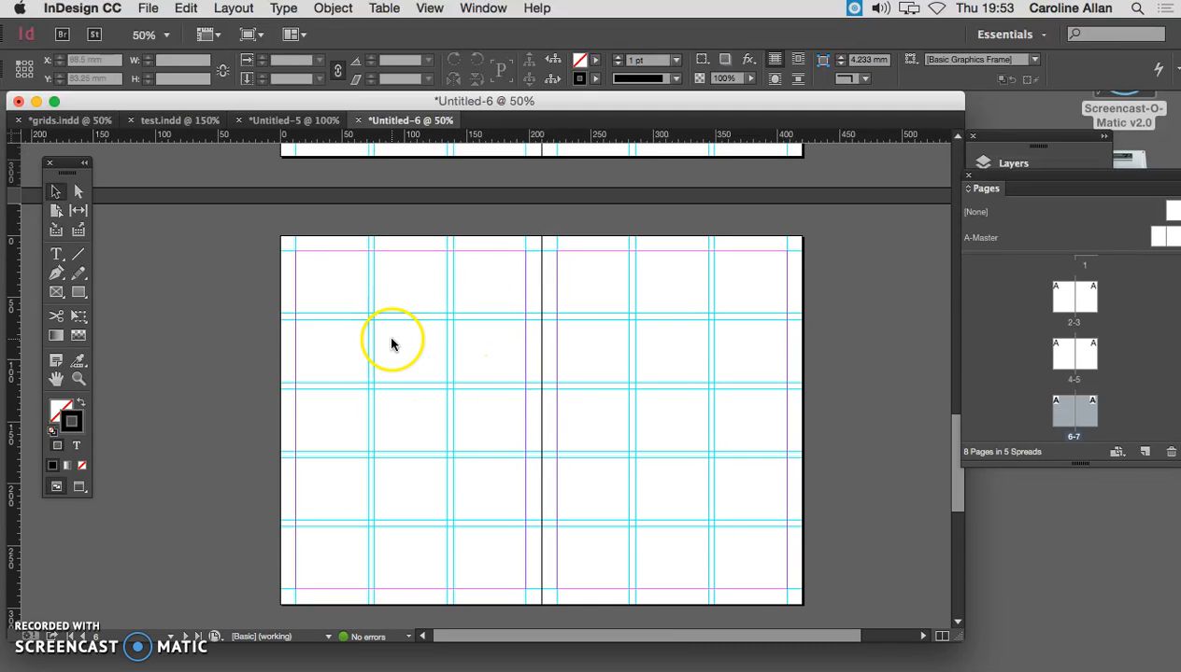
{"action": "left_click", "coordinate": [504, 455]}
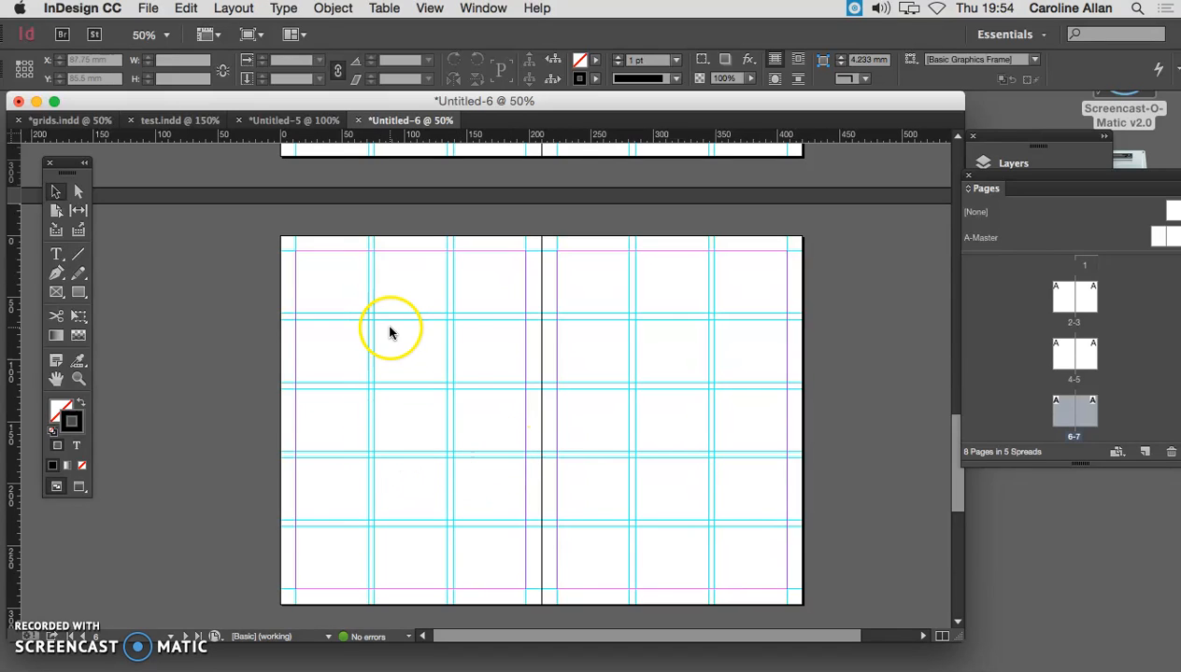
- Draw a rectangle frame about 121 by 106 mm, snapped to two columns by two rows of the grid, on page 6 and again on page 4
{"action": "left_click", "coordinate": [56, 293]}
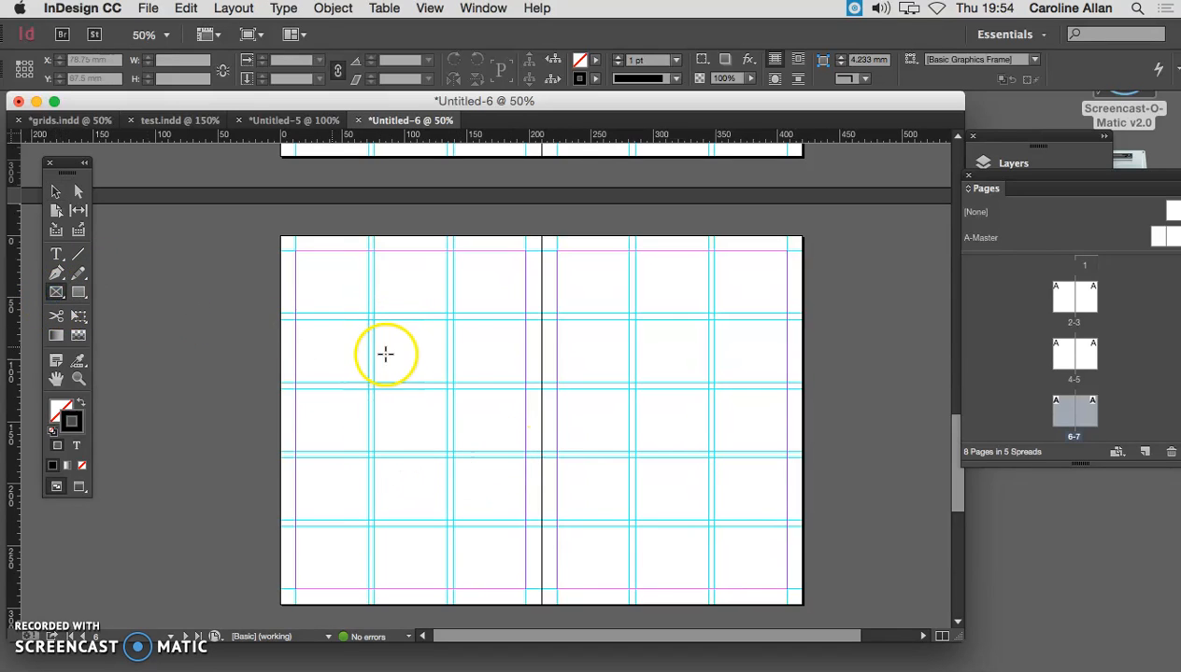
{"action": "left_click_drag", "start_coordinate": [374, 319], "coordinate": [525, 452]}
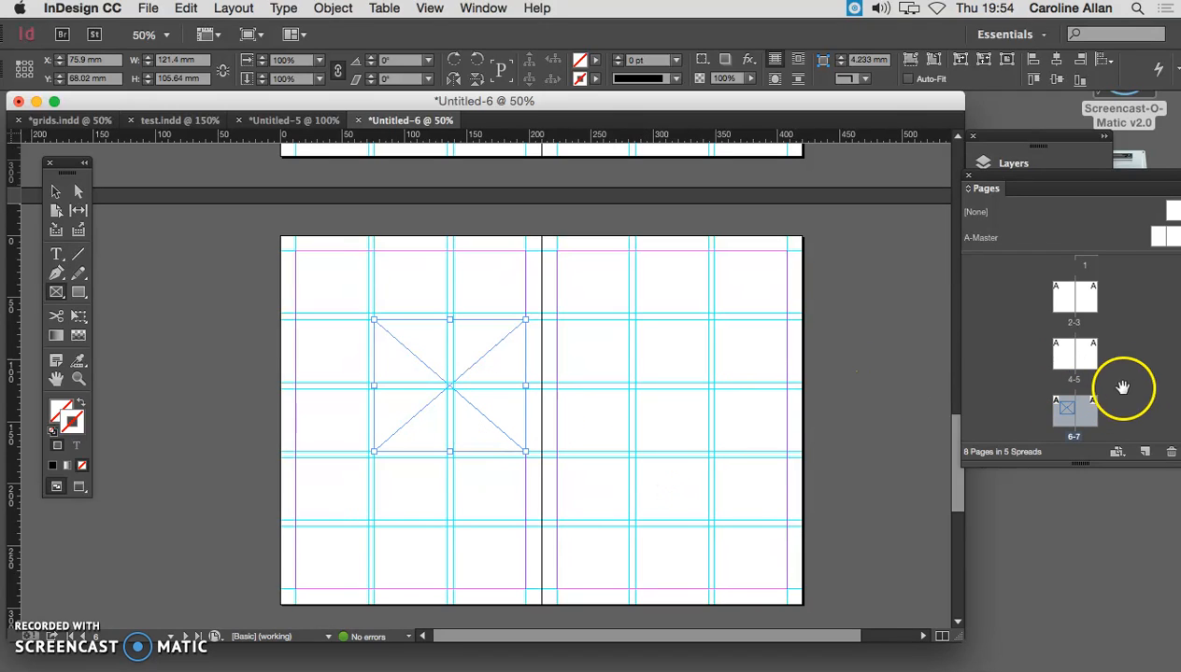
{"action": "double_click", "coordinate": [1066, 364]}
{"action": "left_click_drag", "start_coordinate": [372, 319], "coordinate": [523, 454]}
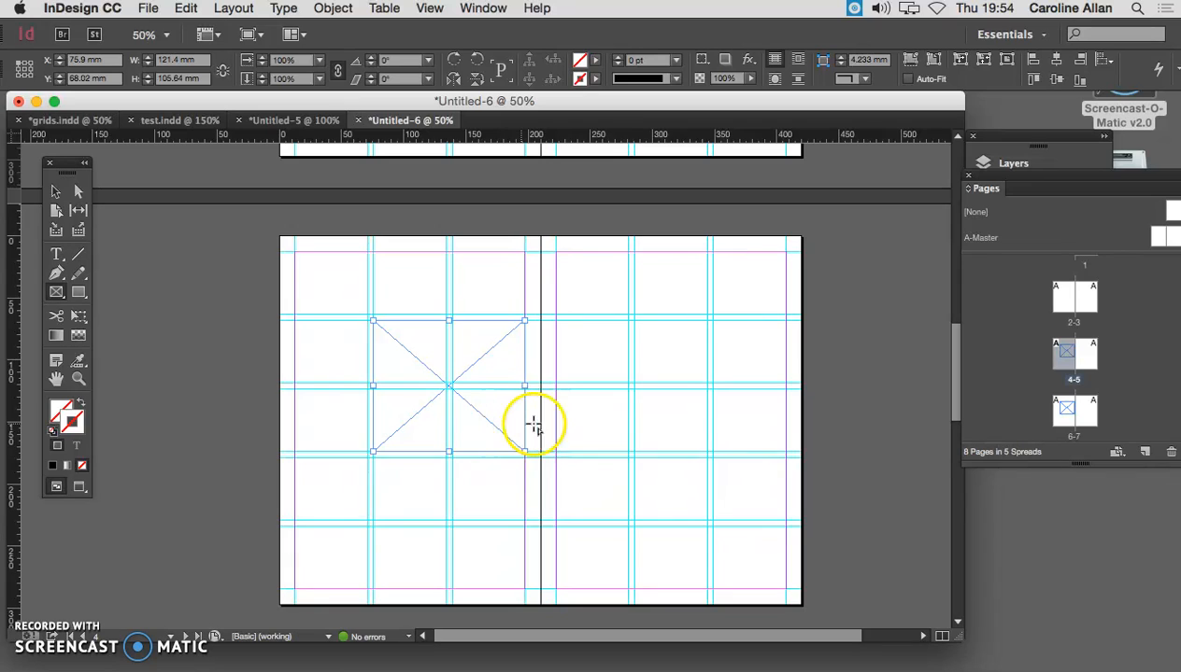
- Select guides on the A-Master spread, and try to select the same kind of guides on page 5 for comparison
{"action": "double_click", "coordinate": [1159, 236]}
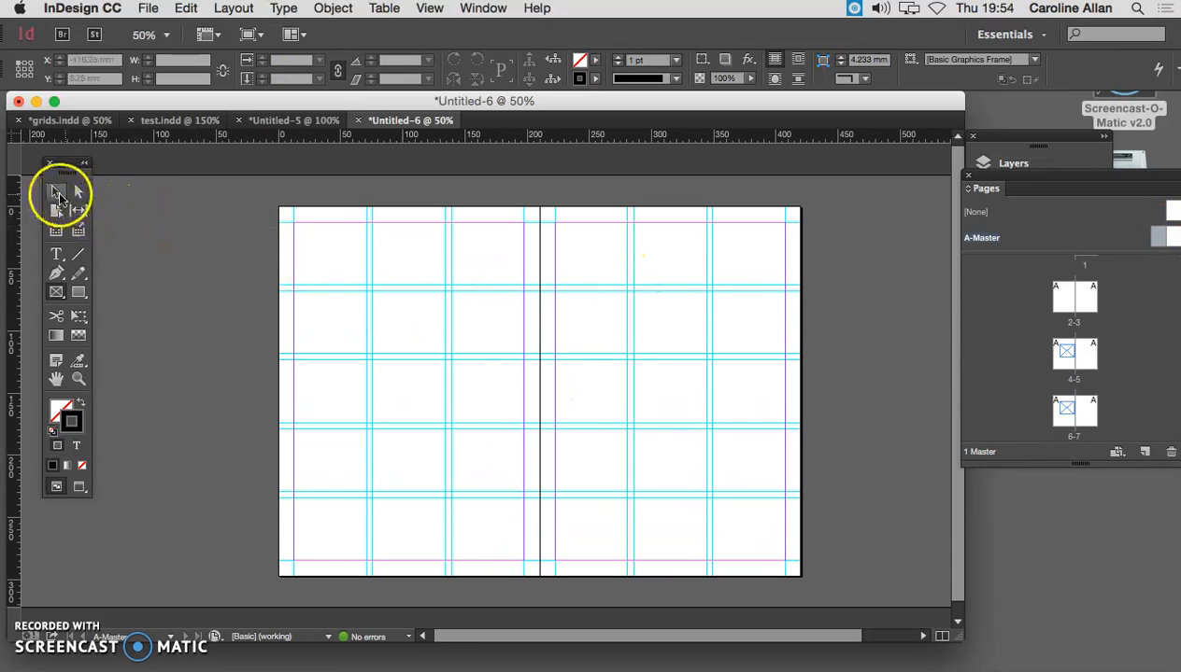
{"action": "left_click", "coordinate": [368, 265]}
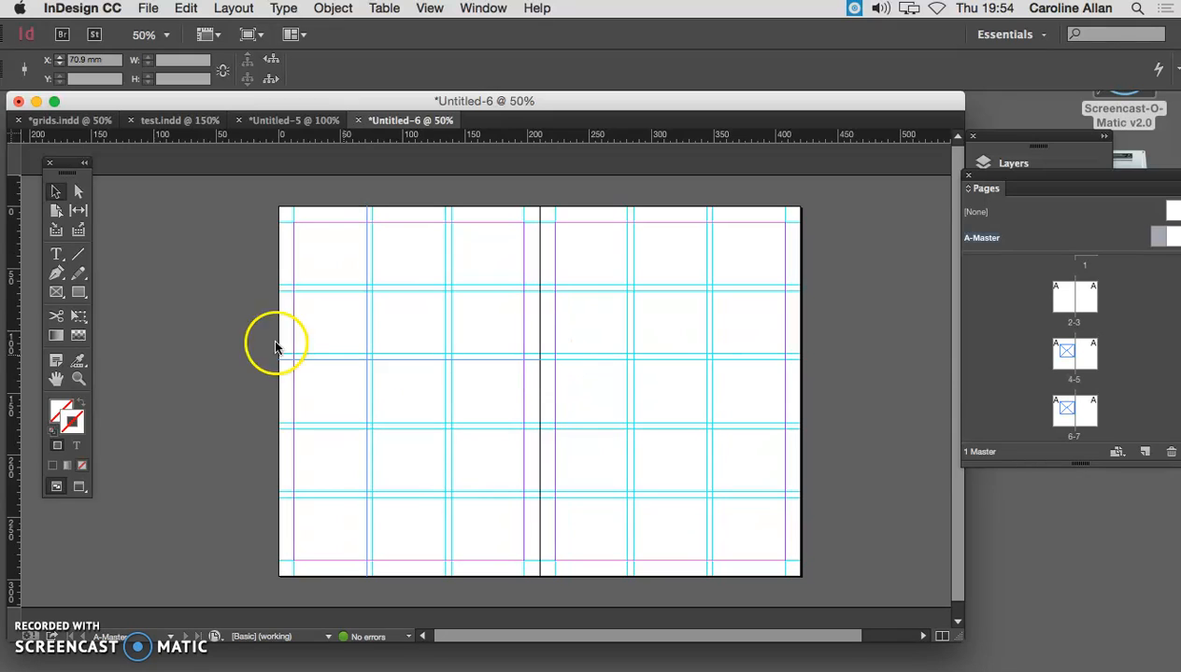
{"action": "double_click", "coordinate": [1084, 357]}
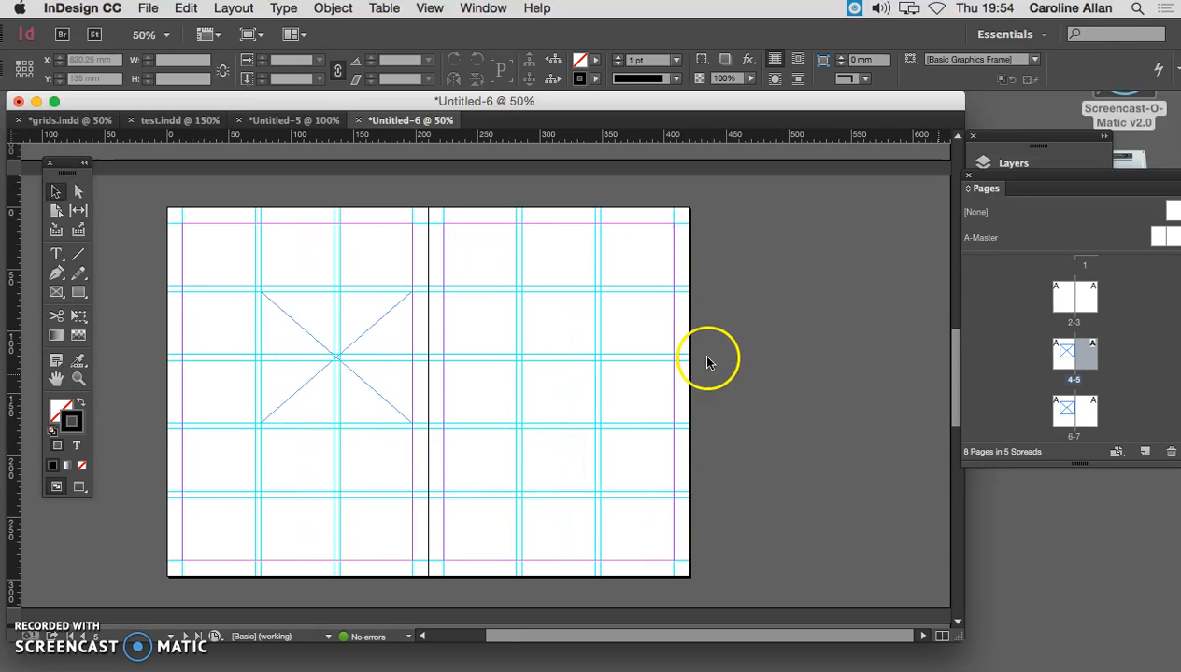
{"action": "left_click_drag", "start_coordinate": [564, 325], "coordinate": [684, 283]}
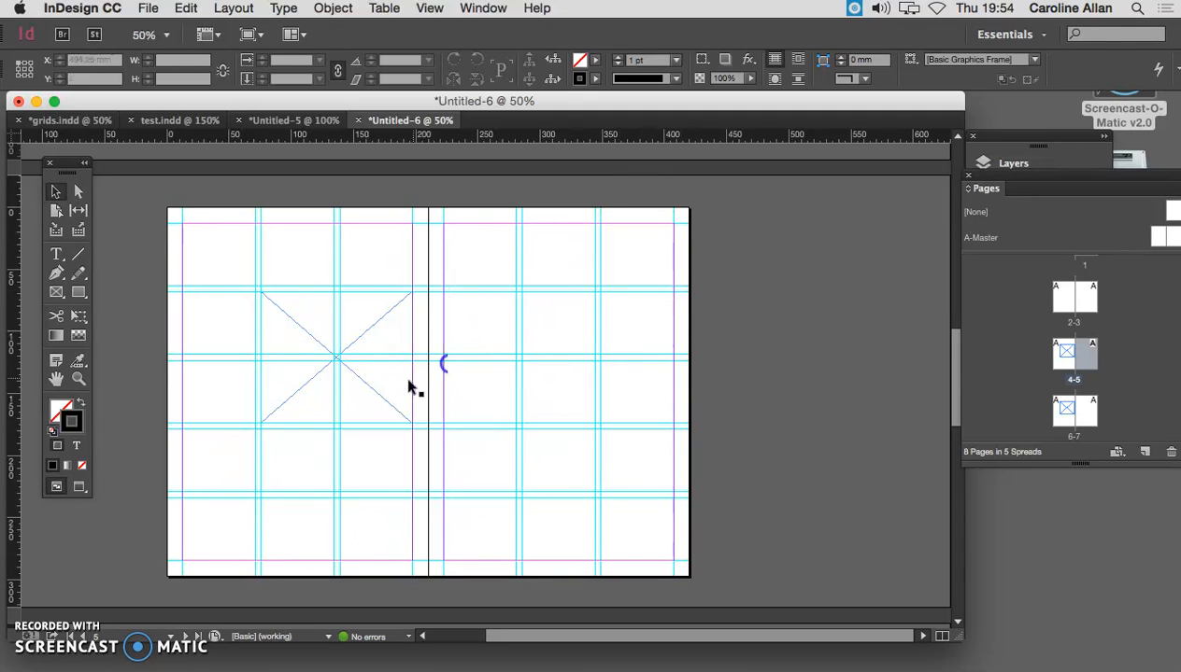
- Delete the rectangle frames from page 4 and page 6
{"action": "left_click", "coordinate": [367, 385]}
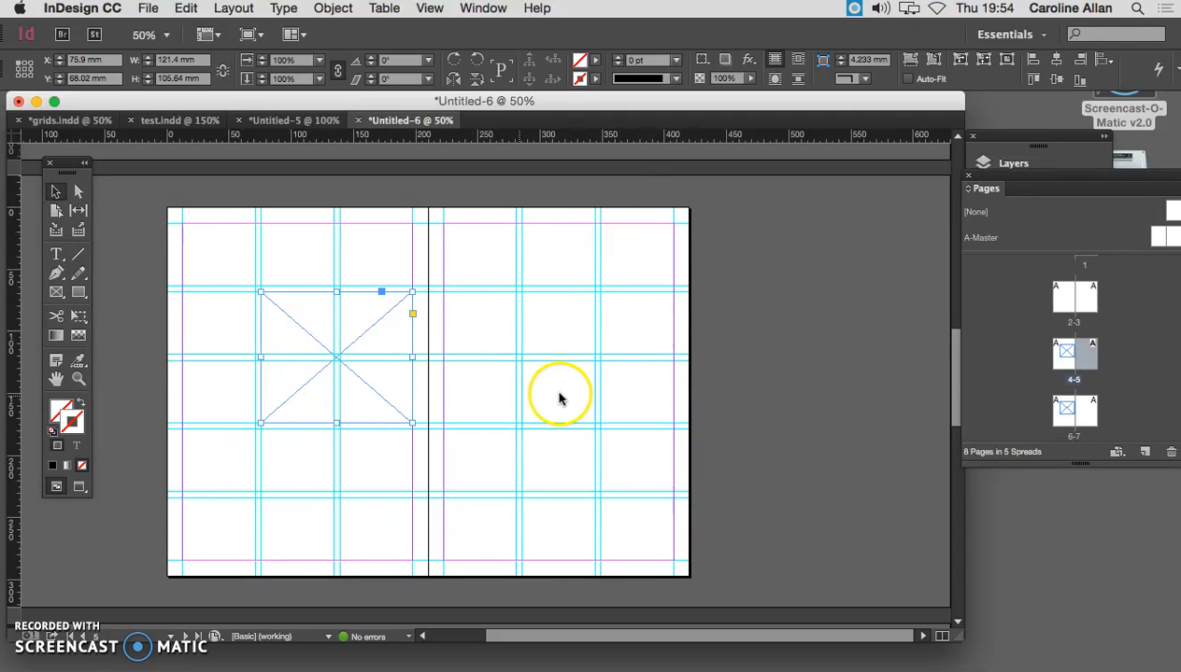
{"action": "key", "text": "Delete"}
{"action": "double_click", "coordinate": [1069, 409]}
{"action": "left_click", "coordinate": [525, 376]}
{"action": "key", "text": "Delete"}
- On A-Master, draw a green-filled rectangle 210 mm wide and about 63 mm high across the top of the left page
{"action": "left_click", "coordinate": [1161, 241]}
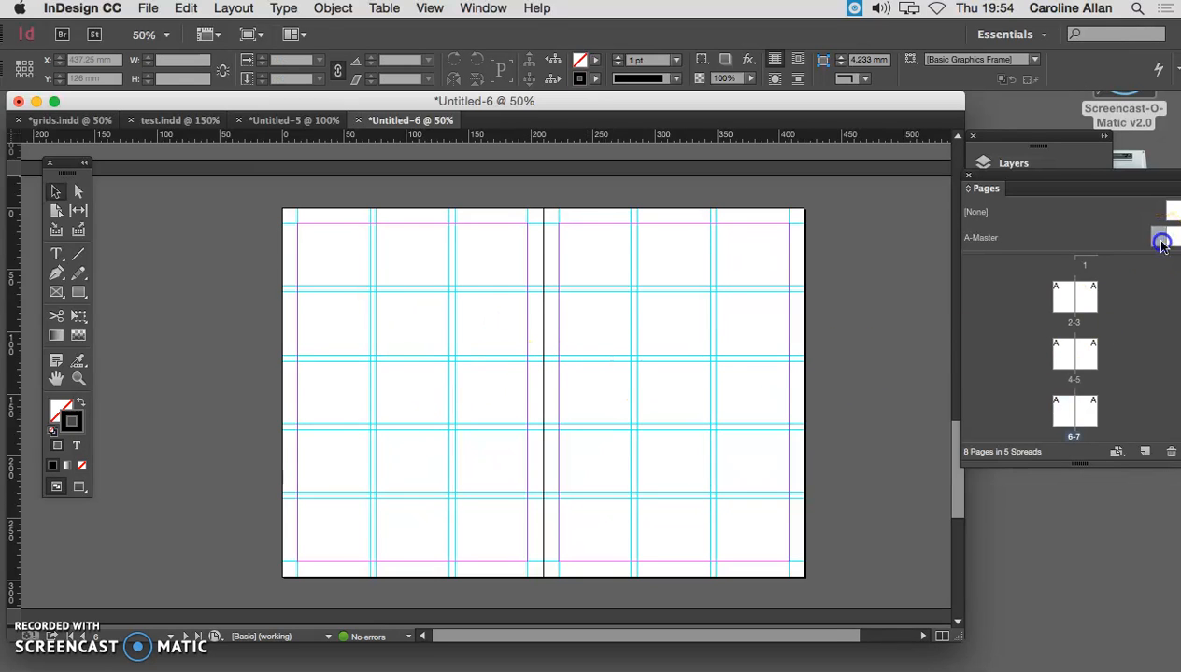
{"action": "double_click", "coordinate": [1161, 241]}
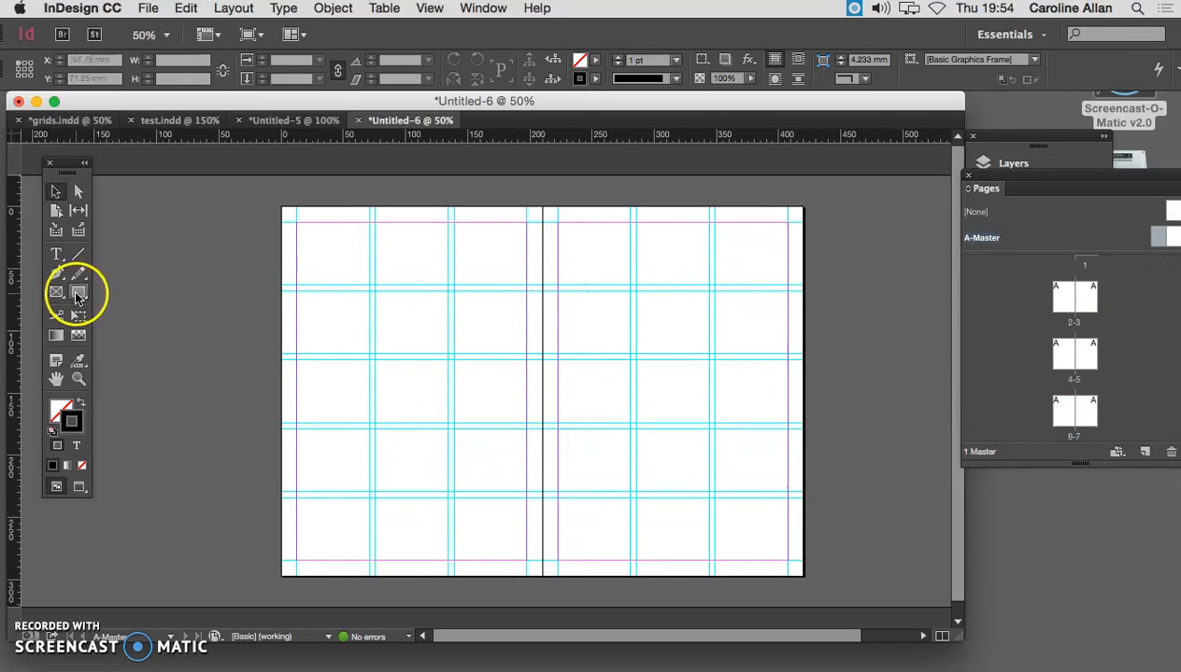
{"action": "left_click", "coordinate": [82, 289]}
{"action": "left_click", "coordinate": [62, 409]}
{"action": "double_click", "coordinate": [67, 417]}
{"action": "left_click", "coordinate": [437, 265]}
{"action": "left_click", "coordinate": [714, 226]}
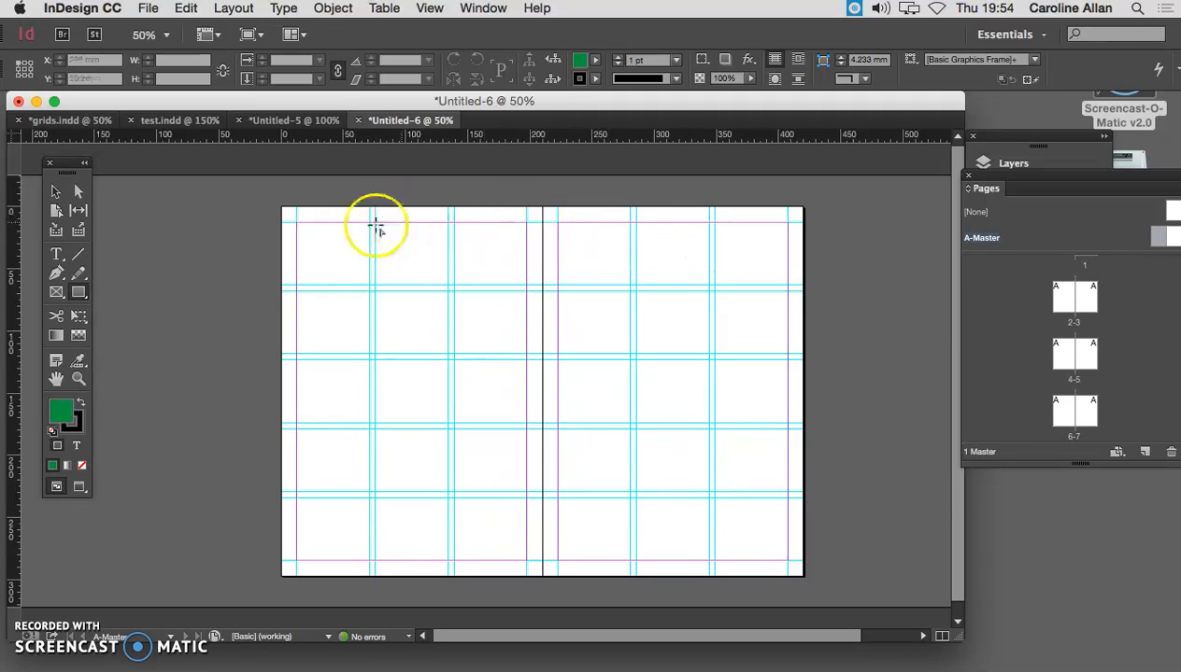
{"action": "left_click_drag", "start_coordinate": [283, 207], "coordinate": [541, 284]}
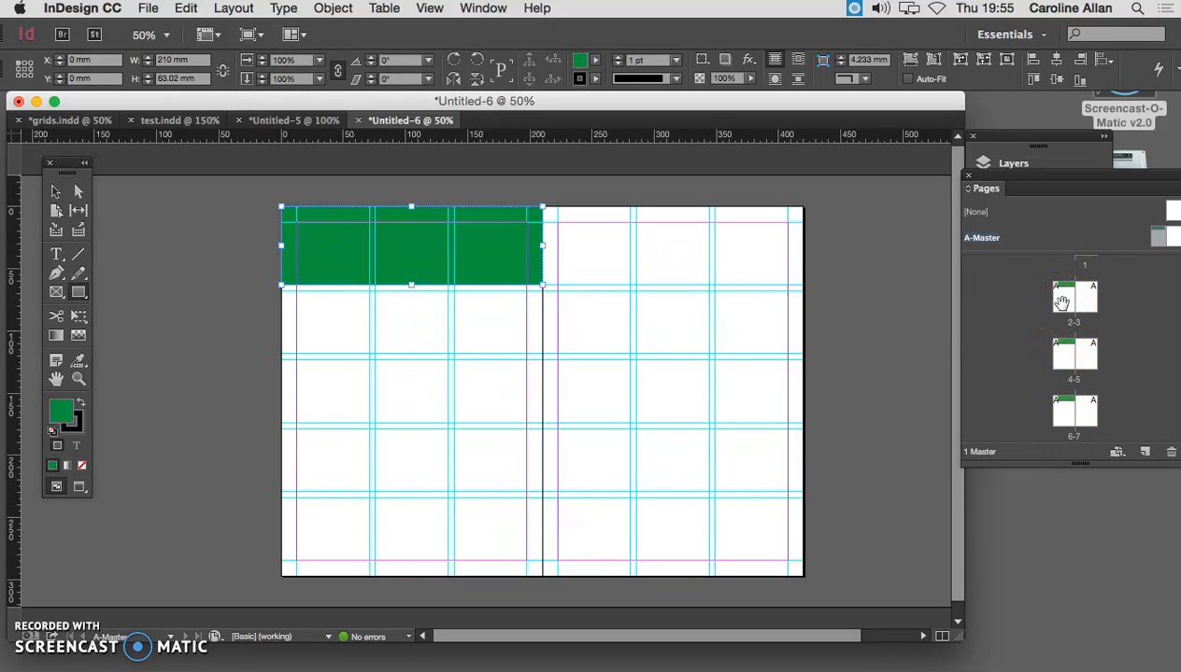
- Move the Pages panel into the workspace and enlarge it until all eight page thumbnails are shown
{"action": "left_click_drag", "start_coordinate": [1062, 301], "coordinate": [827, 155]}
{"action": "left_click_drag", "start_coordinate": [984, 435], "coordinate": [1036, 584]}
{"action": "left_click", "coordinate": [1016, 192]}
{"action": "left_click_drag", "start_coordinate": [935, 432], "coordinate": [896, 430]}
- Apply the [None] master to page 2 and check the green band on pages 4, 6 and 8
{"action": "left_click_drag", "start_coordinate": [1017, 190], "coordinate": [883, 321]}
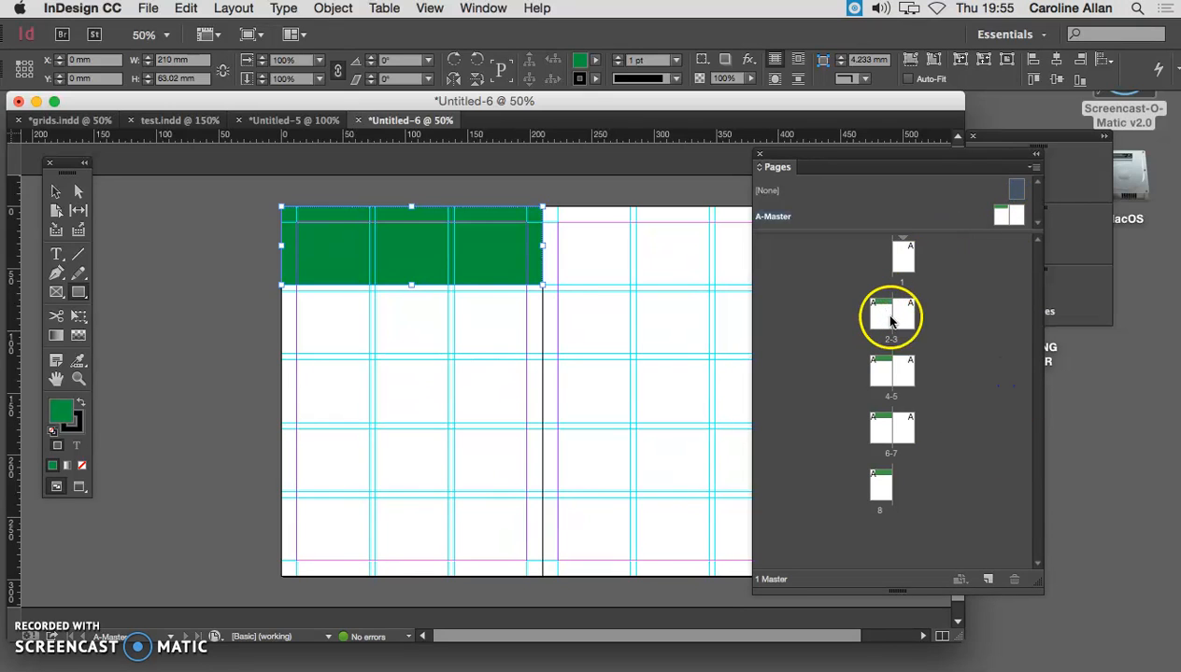
{"action": "left_click_drag", "start_coordinate": [1018, 189], "coordinate": [878, 314]}
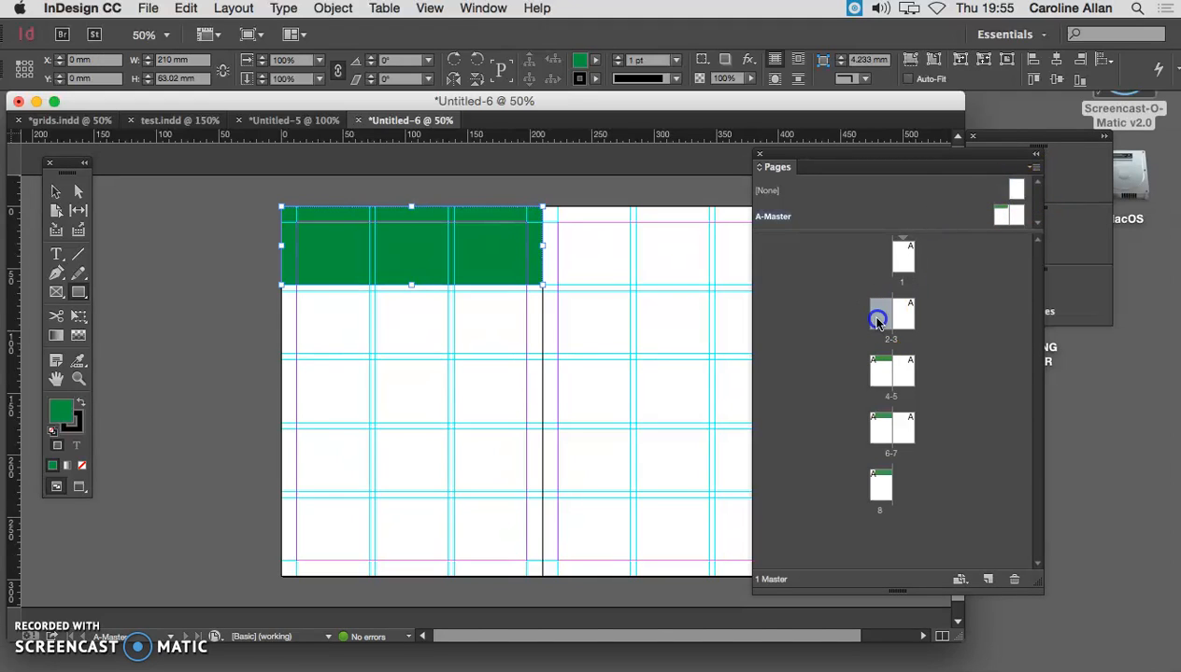
{"action": "double_click", "coordinate": [880, 381]}
{"action": "double_click", "coordinate": [882, 425]}
{"action": "double_click", "coordinate": [879, 483]}
{"action": "left_click", "coordinate": [1004, 218]}
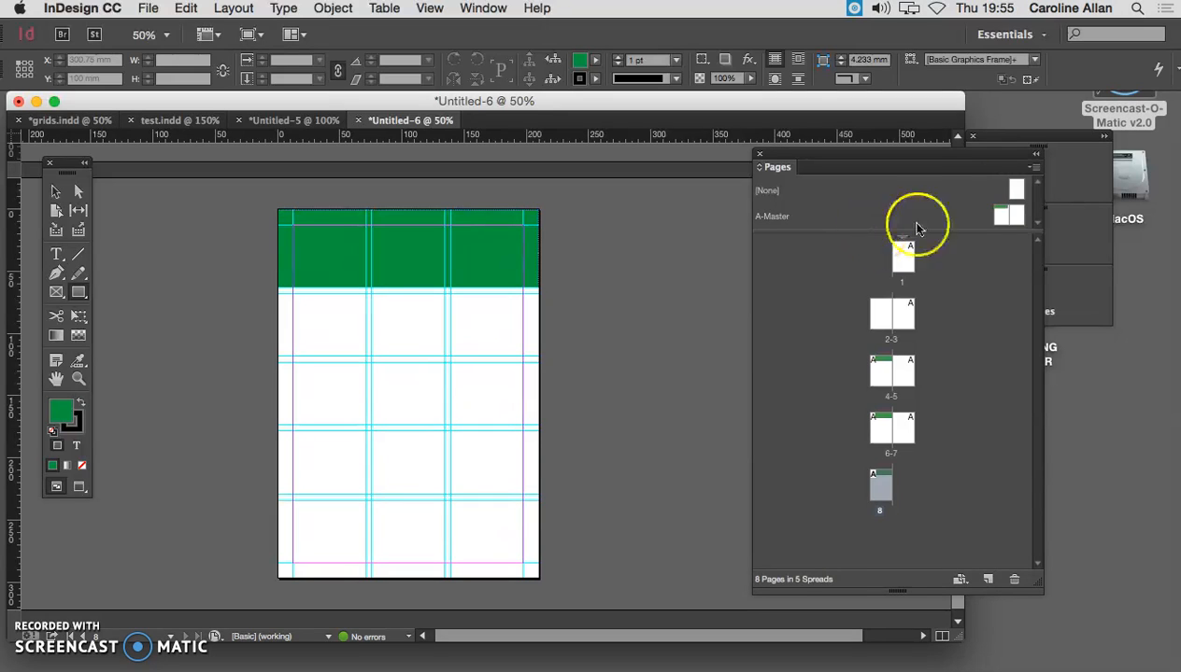
- Reopen the A-Master spread and reapply A-Master to page 2
{"action": "left_click", "coordinate": [1033, 168]}
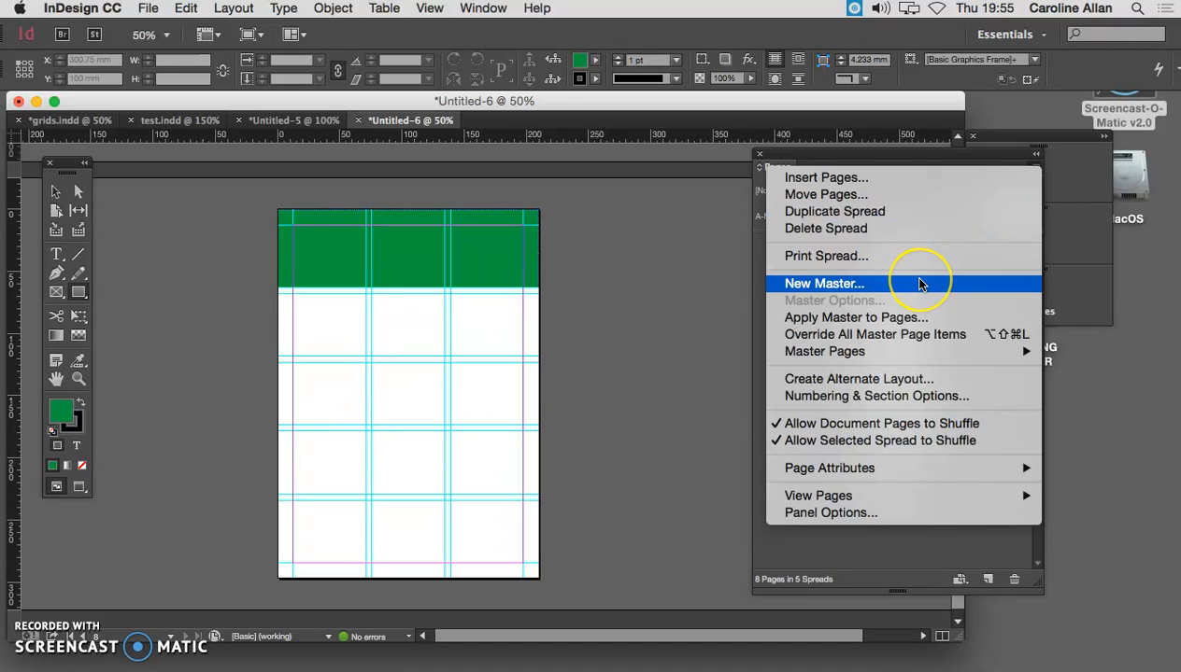
{"action": "left_click", "coordinate": [1075, 287]}
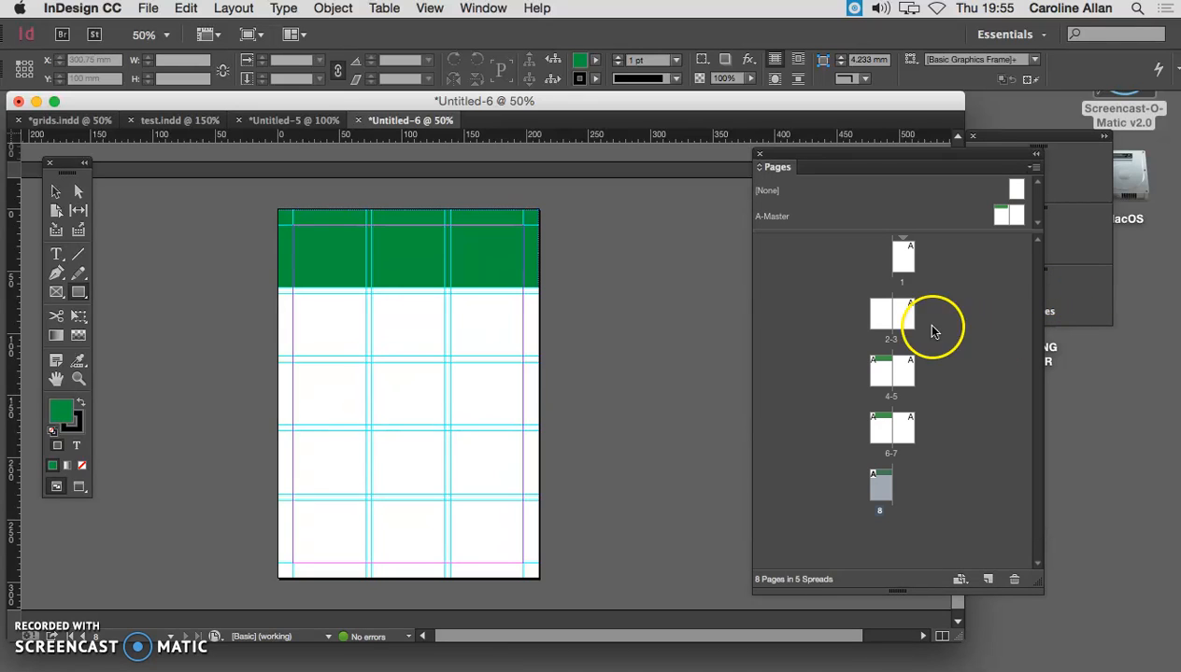
{"action": "left_click_drag", "start_coordinate": [994, 236], "coordinate": [888, 380]}
{"action": "double_click", "coordinate": [1004, 217]}
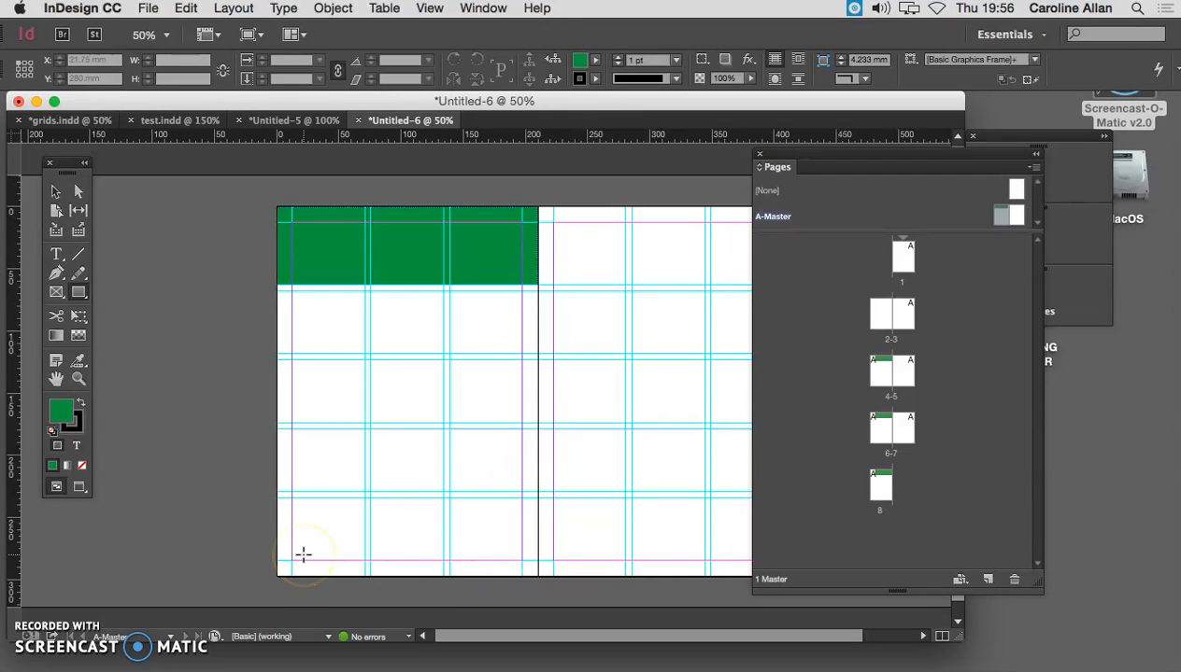
{"action": "left_click", "coordinate": [882, 323]}
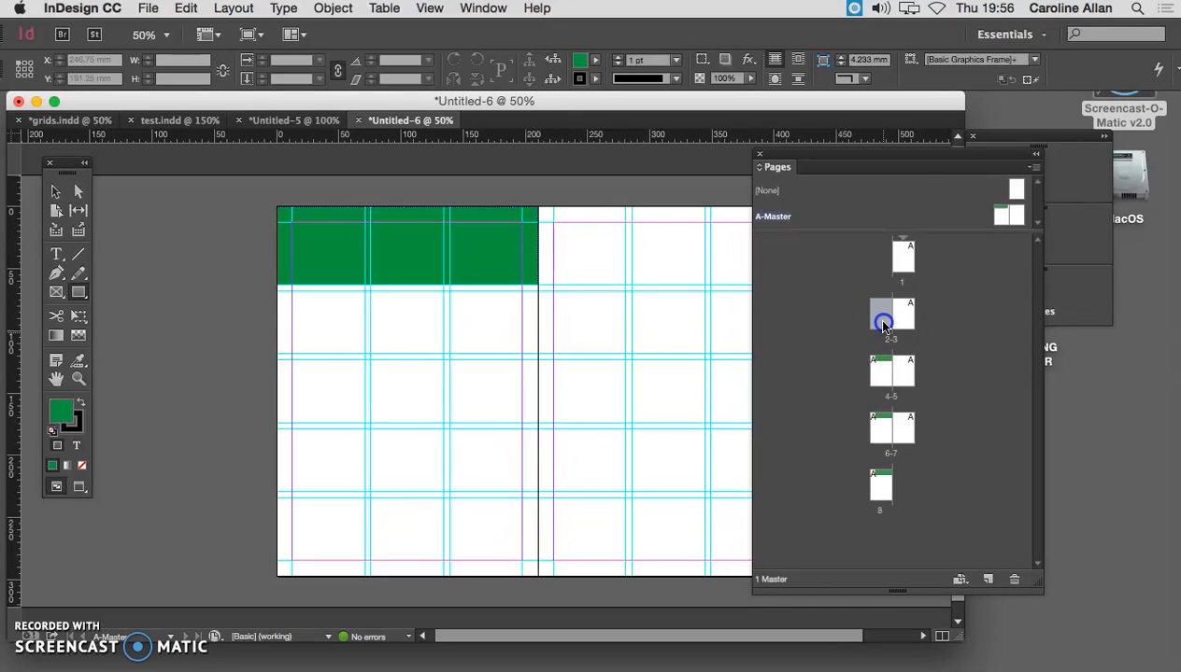
{"action": "left_click", "coordinate": [883, 323]}
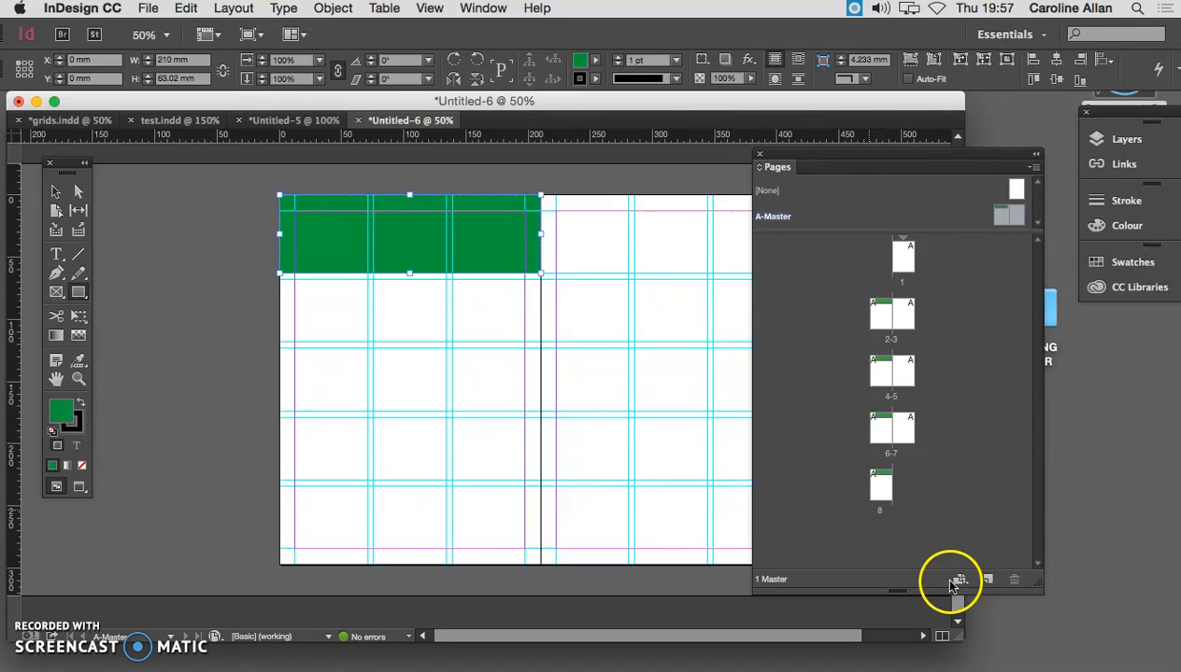
- Add four pages based on A-Master after page 8, extending the document to twelve pages
{"action": "left_click", "coordinate": [987, 580]}
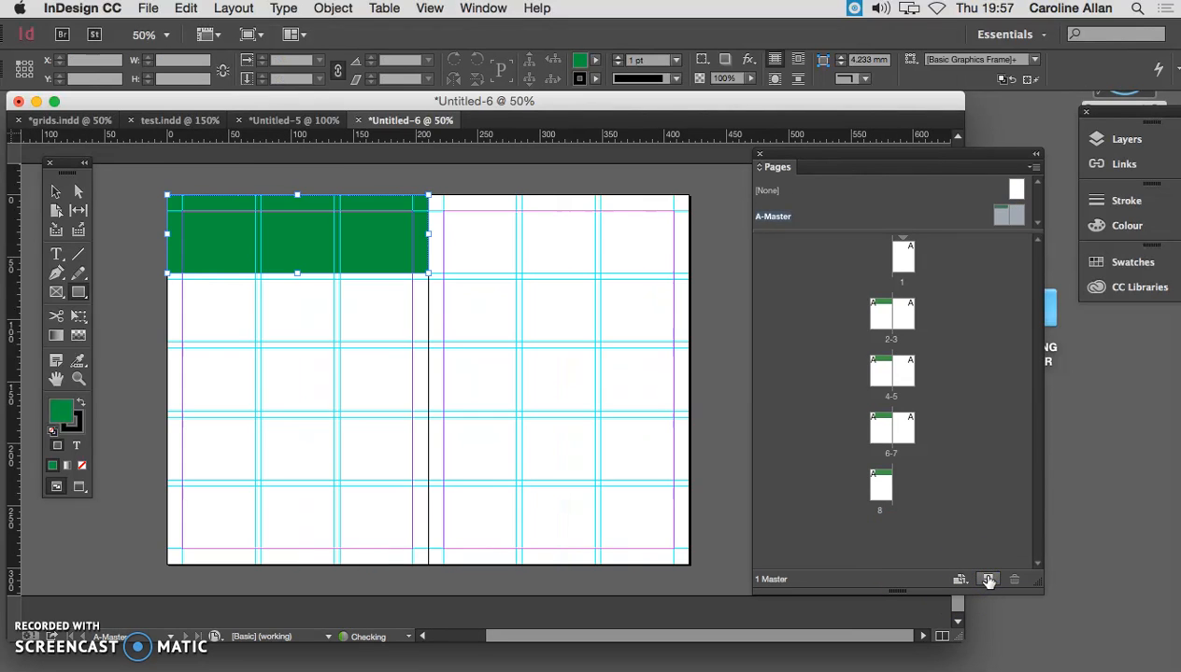
{"action": "double_click", "coordinate": [879, 487]}
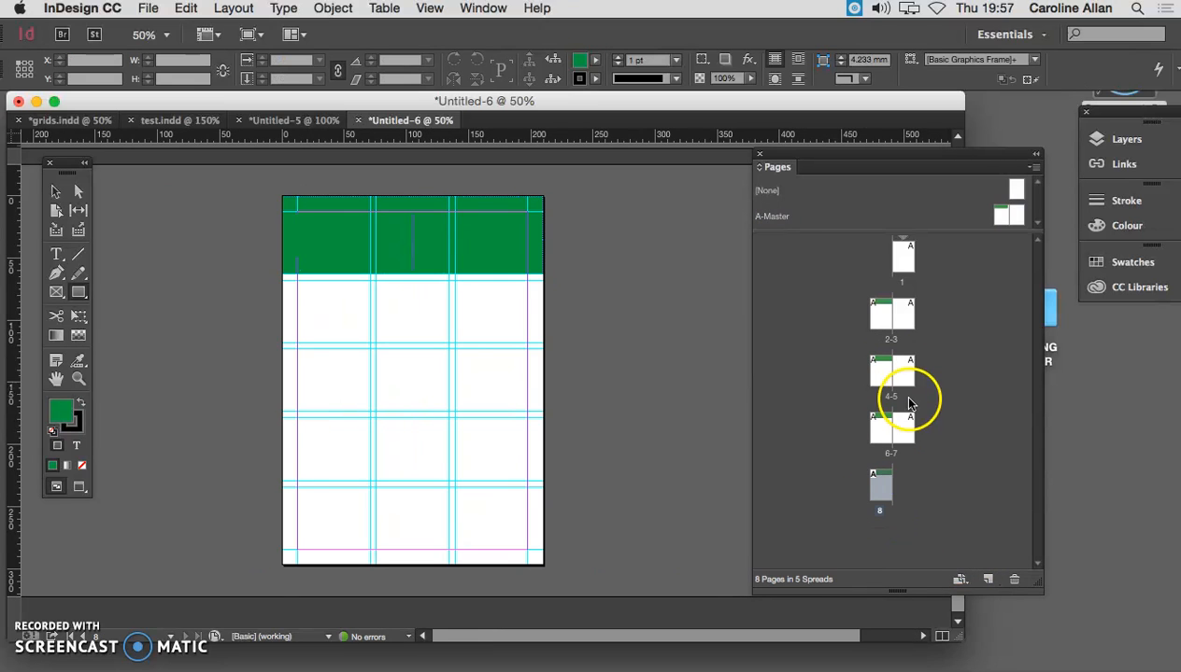
{"action": "left_click", "coordinate": [988, 580]}
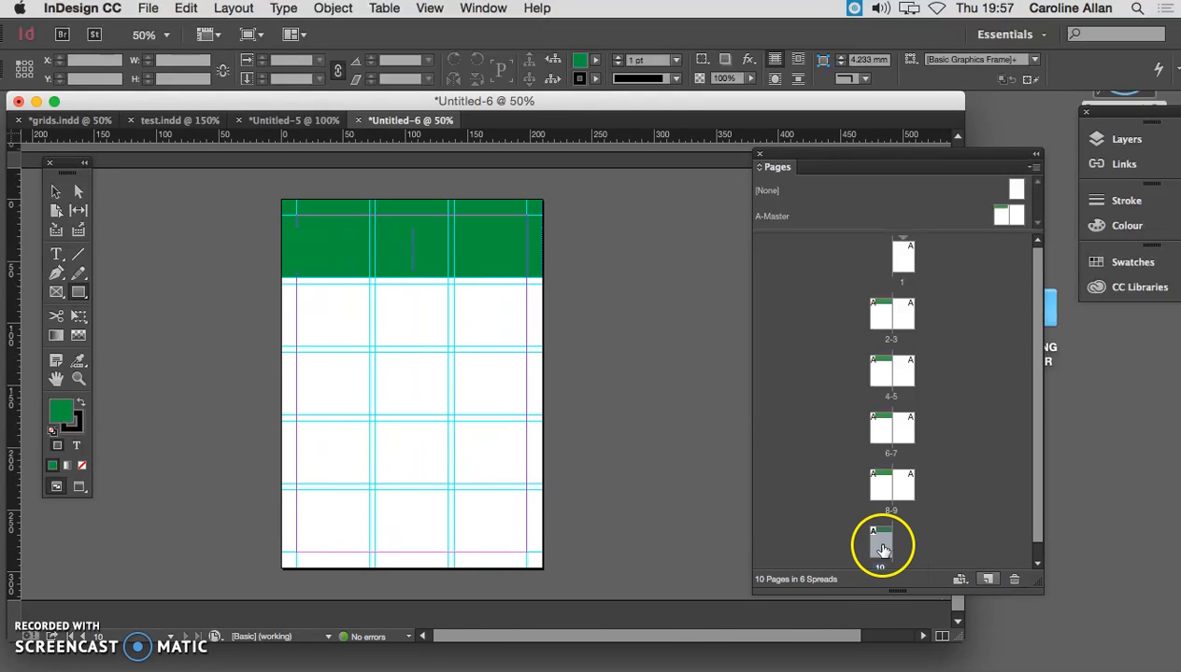
{"action": "left_click", "coordinate": [988, 580]}
{"action": "left_click", "coordinate": [989, 580]}
- Apply A-Master to page 9 and move the Pages panel off the left page of the spread
{"action": "left_click_drag", "start_coordinate": [1041, 396], "coordinate": [1044, 315]}
{"action": "left_click_drag", "start_coordinate": [990, 215], "coordinate": [899, 482]}
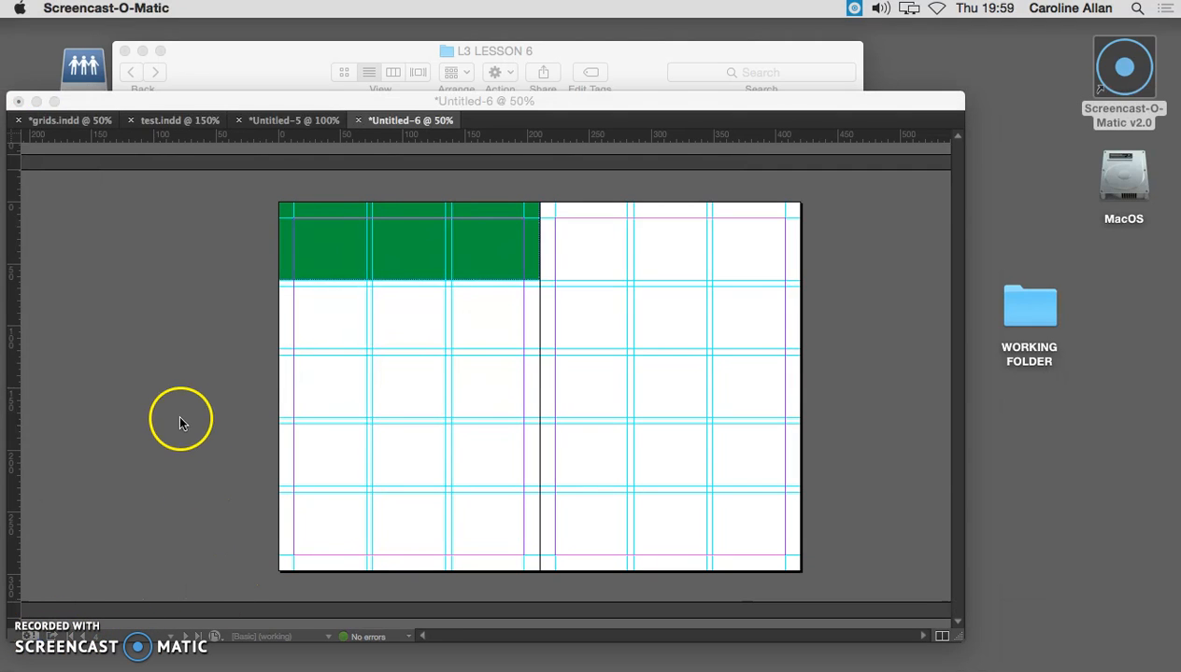
{"action": "left_click", "coordinate": [163, 367]}
{"action": "left_click_drag", "start_coordinate": [1039, 170], "coordinate": [983, 146]}
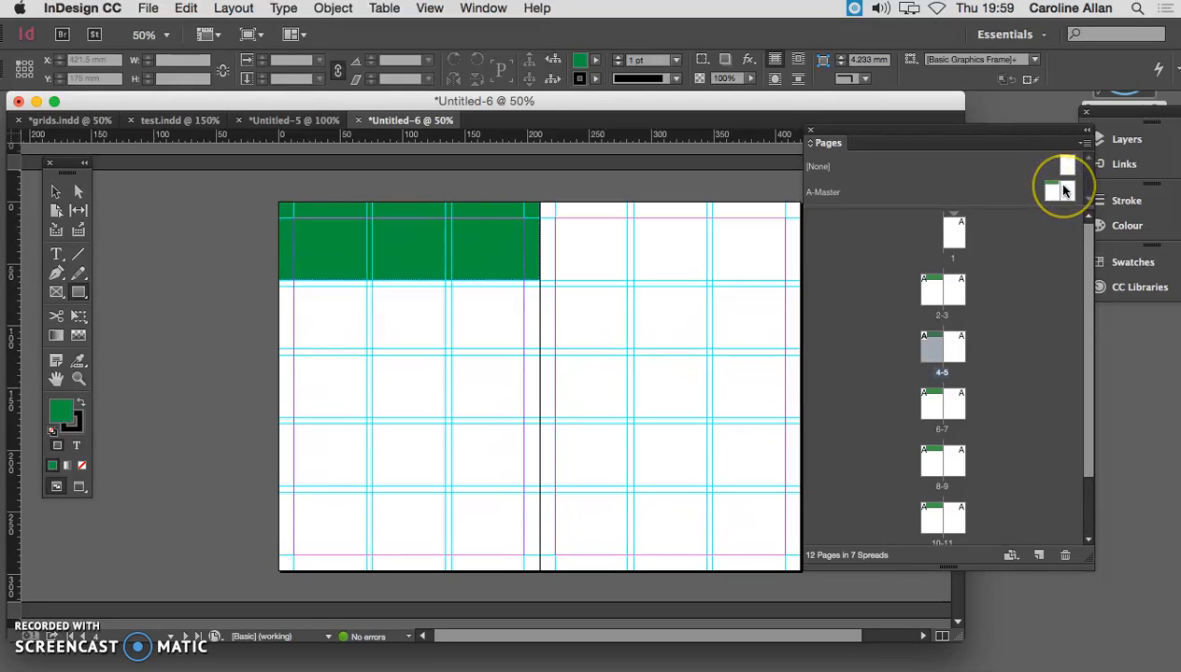
- Open the A-Master spread, bring up the Create Guides settings and cancel them
{"action": "left_click_drag", "start_coordinate": [1063, 191], "coordinate": [860, 272]}
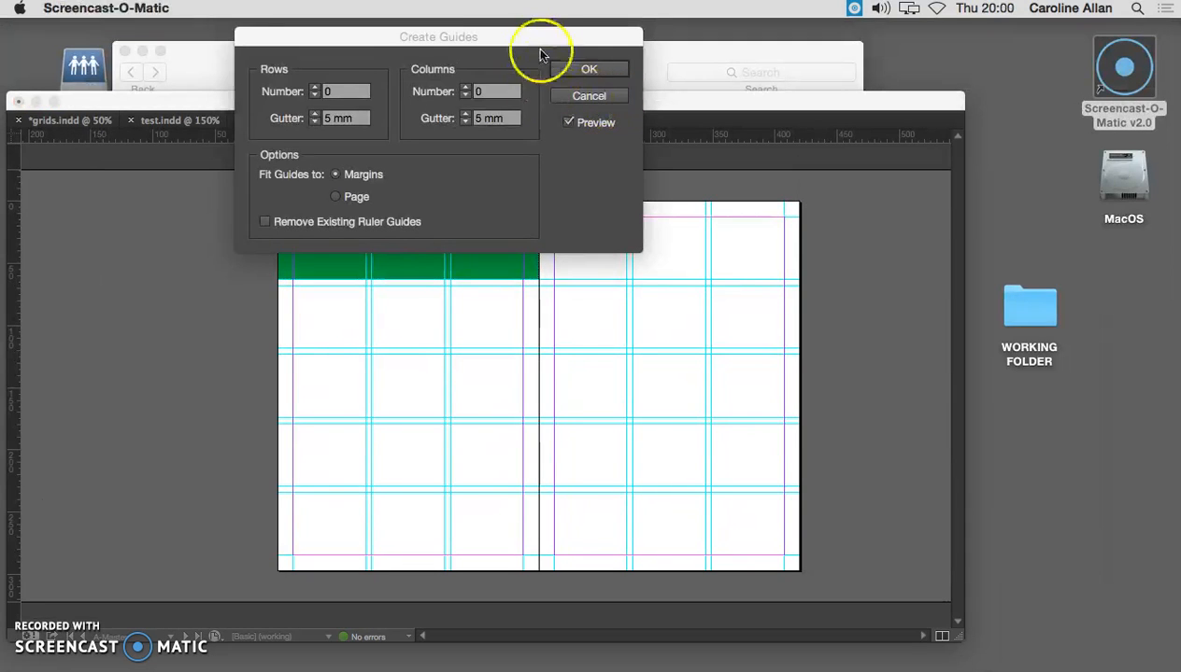
{"action": "left_click", "coordinate": [563, 44]}
{"action": "mouse_move", "coordinate": [563, 44]}
{"action": "left_mouse_down"}
{"action": "mouse_move", "coordinate": [574, 47]}
{"action": "mouse_move", "coordinate": [552, 36]}
{"action": "left_mouse_up"}
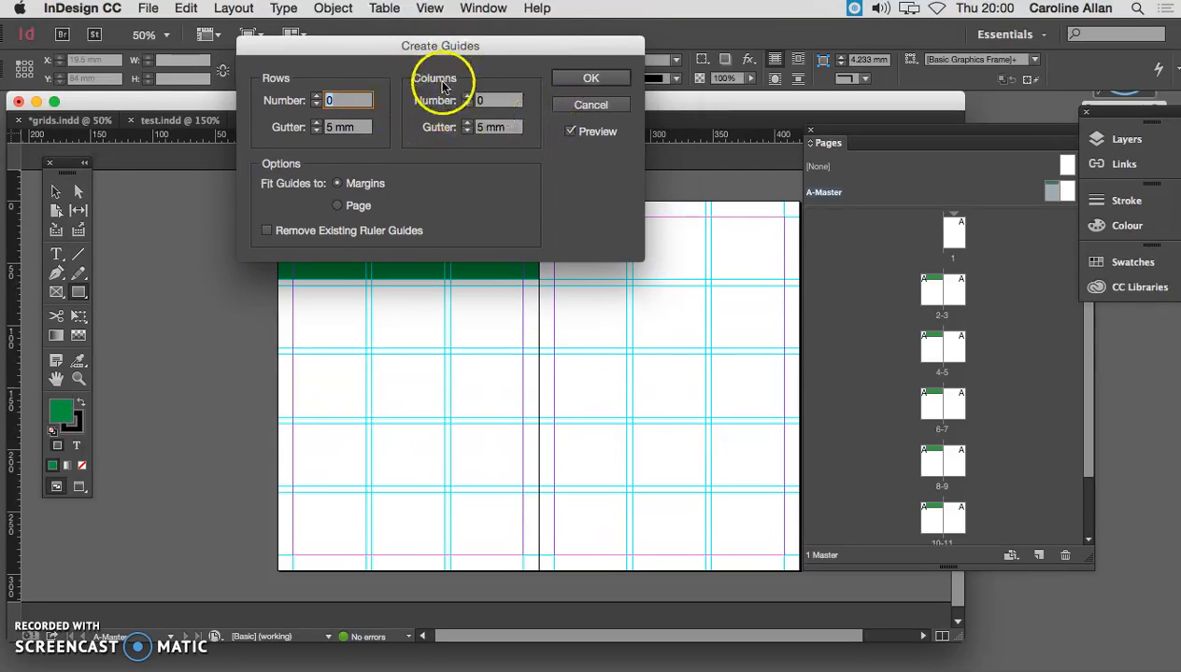
{"action": "left_click", "coordinate": [579, 104]}
- Set up Create Guides on A-Master with guides fitted to the page and row and column gutters of 3 mm
{"action": "left_click", "coordinate": [234, 8]}
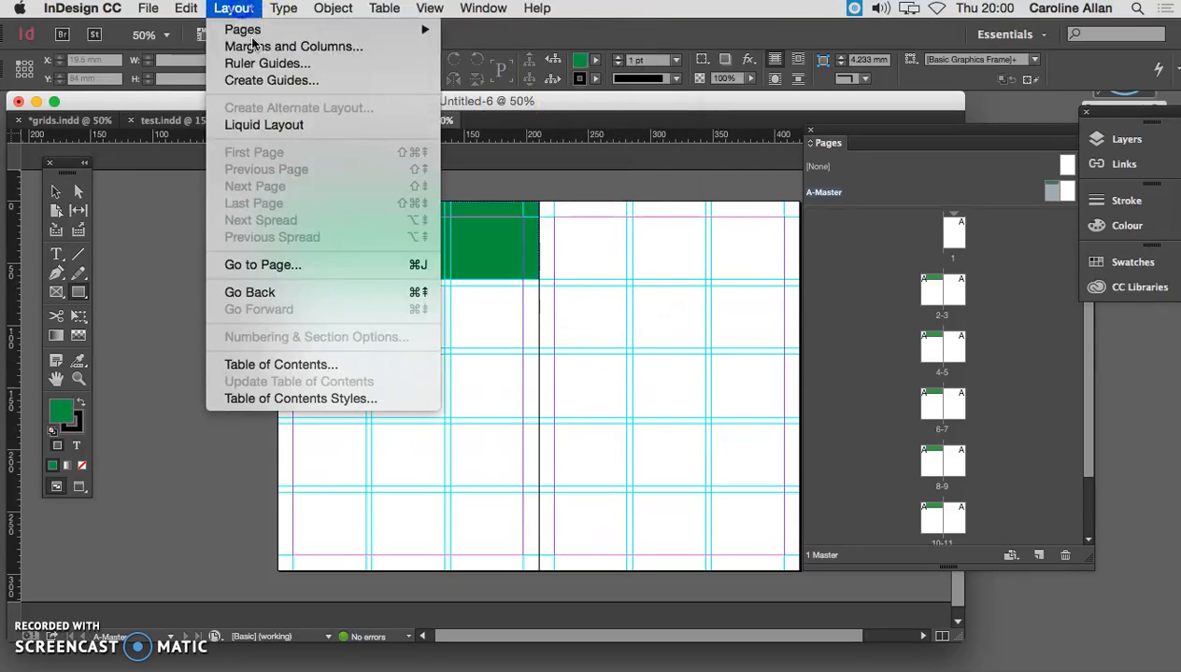
{"action": "left_click", "coordinate": [276, 79]}
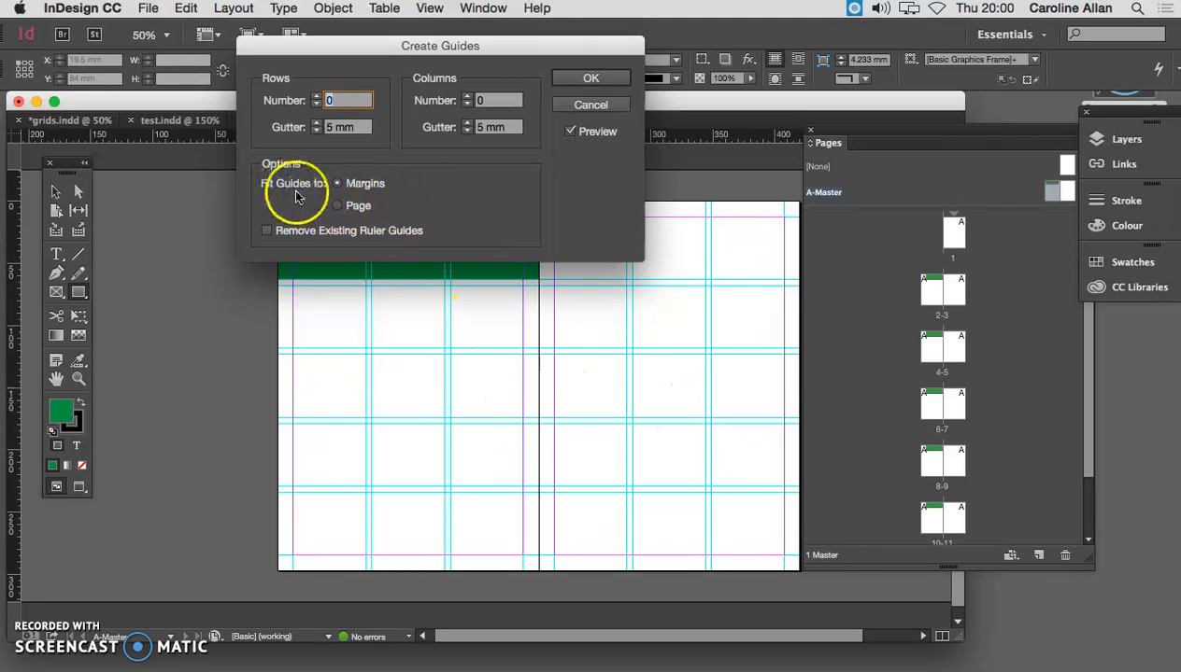
{"action": "left_click", "coordinate": [342, 190]}
{"action": "left_click", "coordinate": [338, 206]}
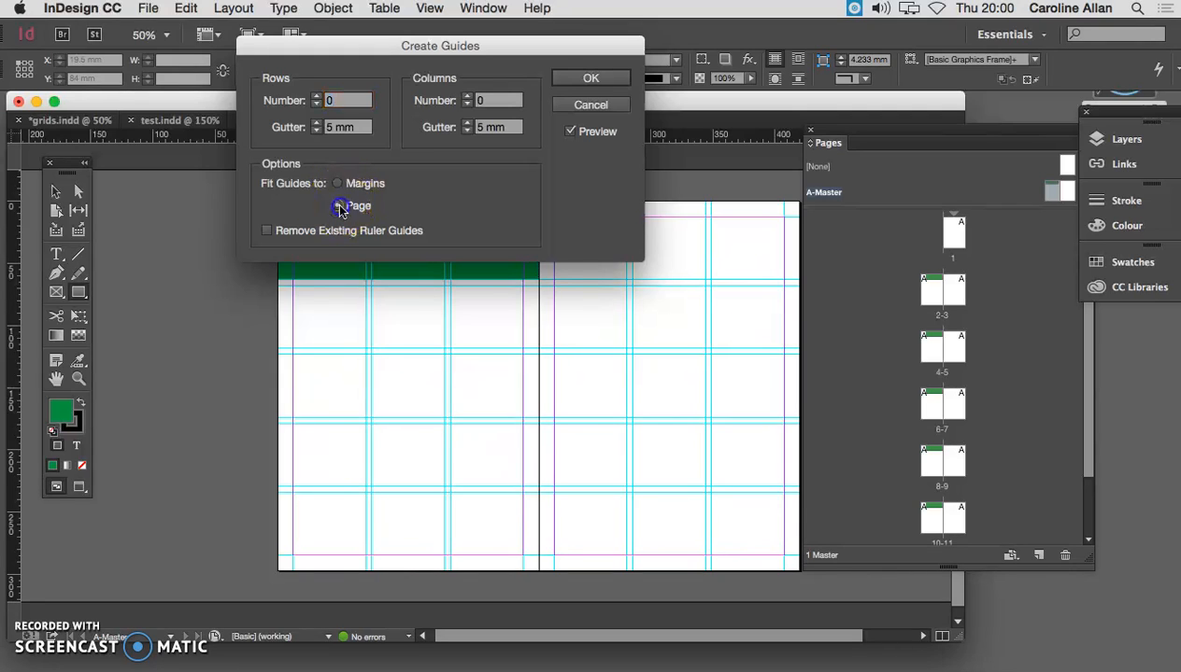
{"action": "left_click", "coordinate": [339, 192]}
{"action": "left_click", "coordinate": [337, 206]}
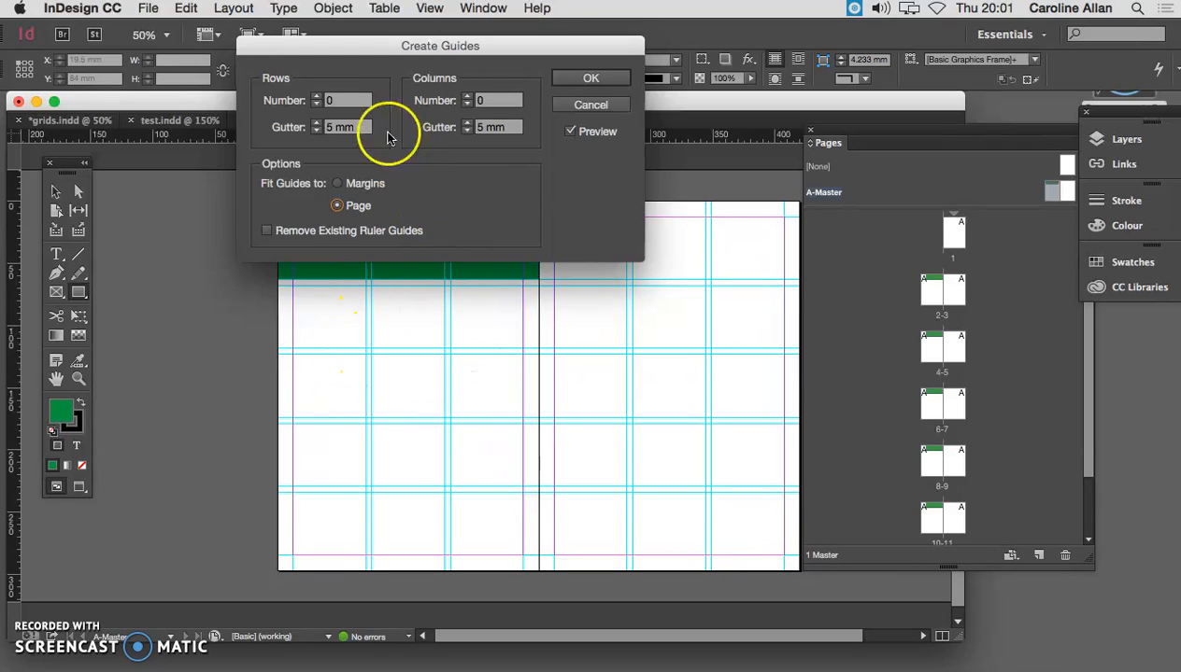
{"action": "left_click", "coordinate": [318, 132]}
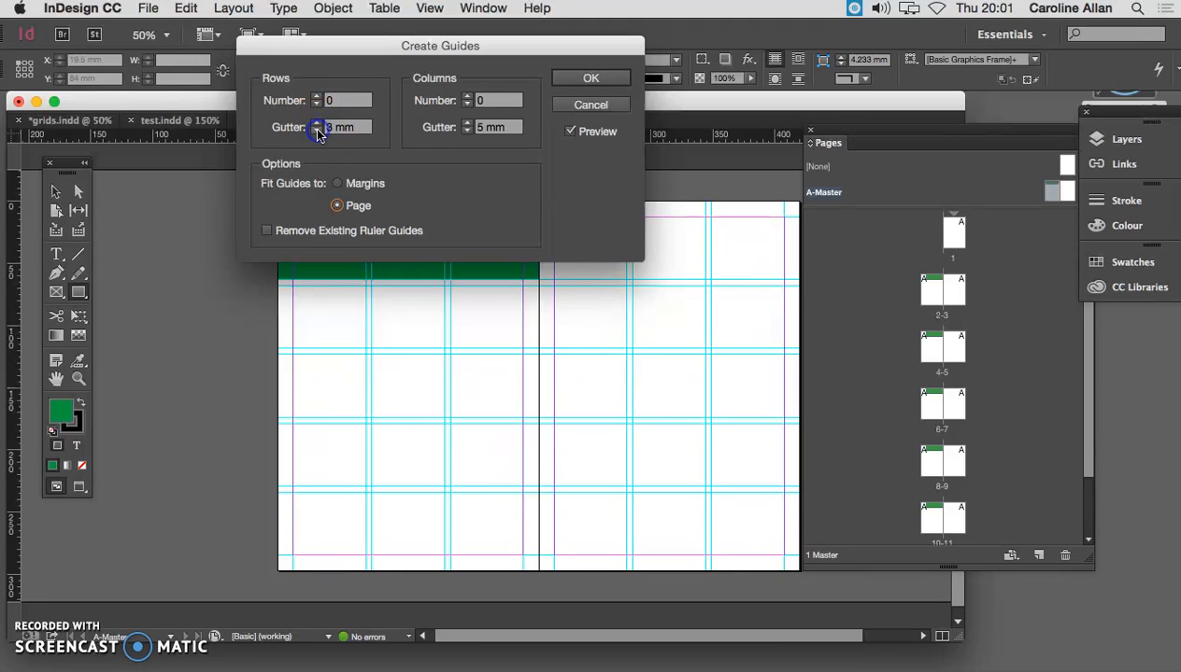
{"action": "left_click", "coordinate": [467, 132]}
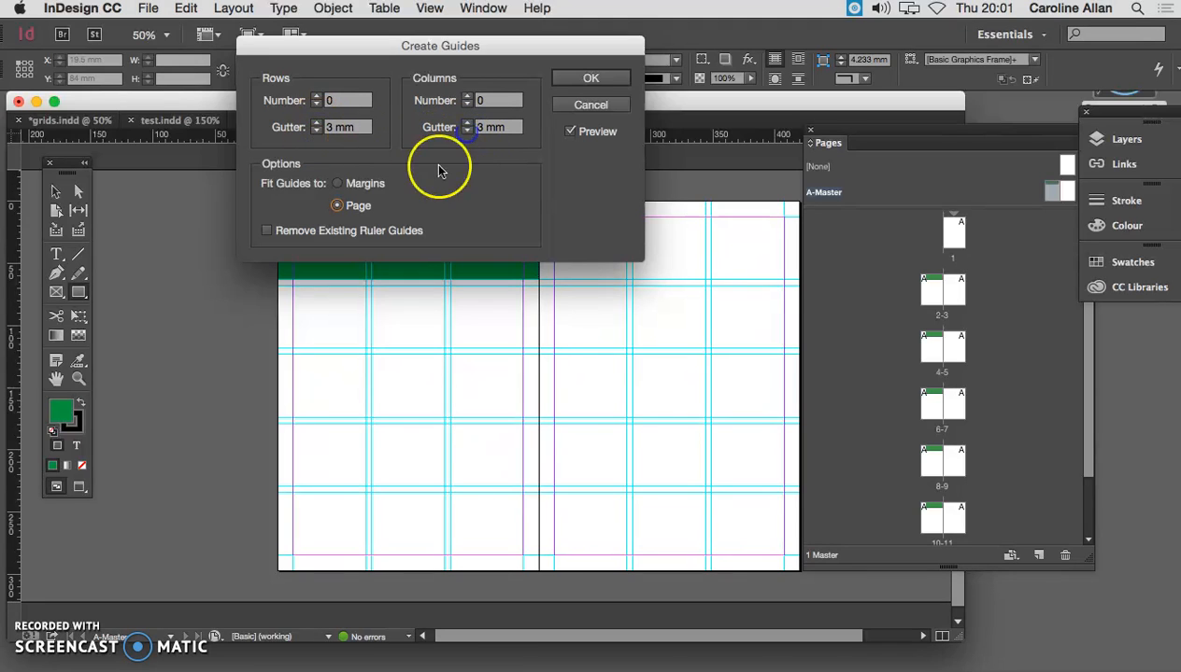